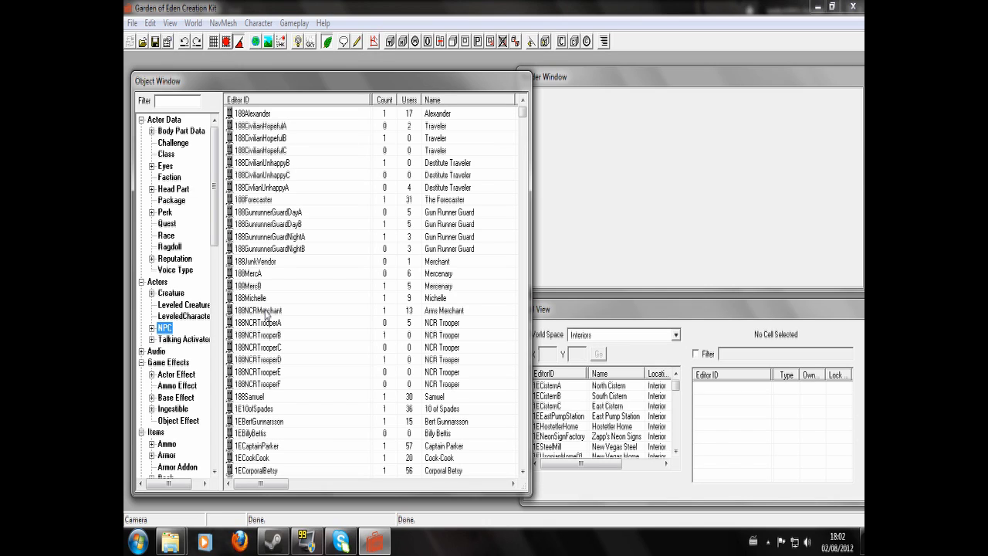
Step: Create a new NPC with the ID npc1 and the name NPC, and save it
right_click(265, 311)
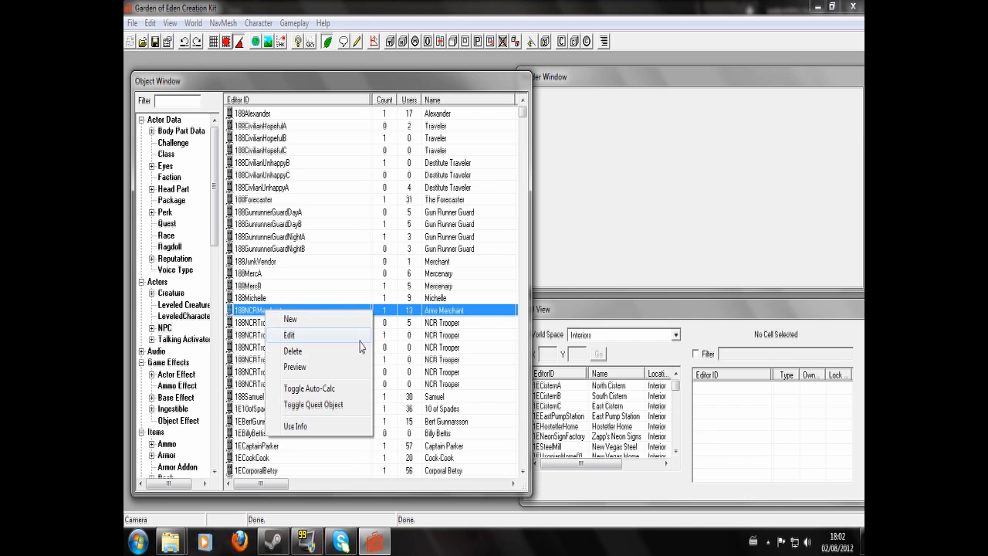
click(343, 332)
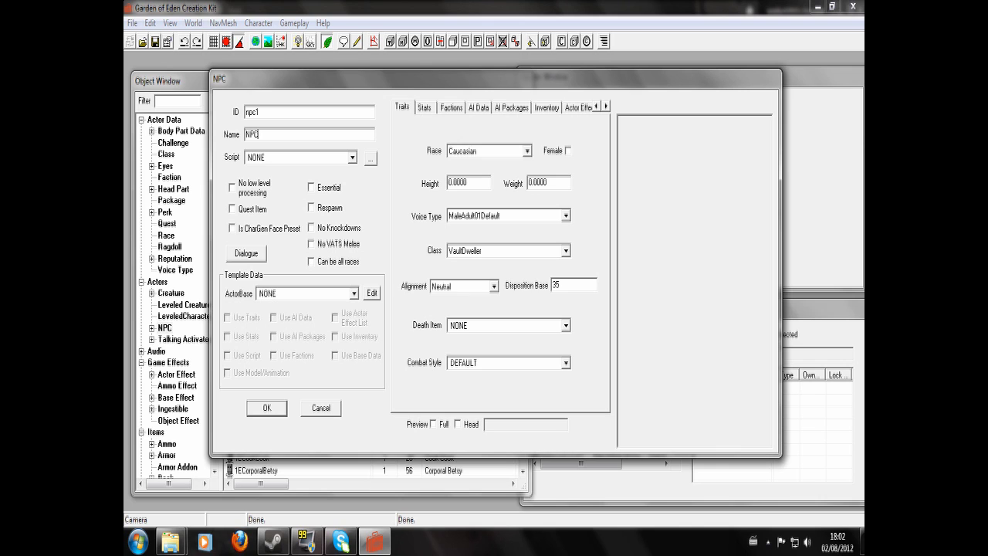
click(266, 408)
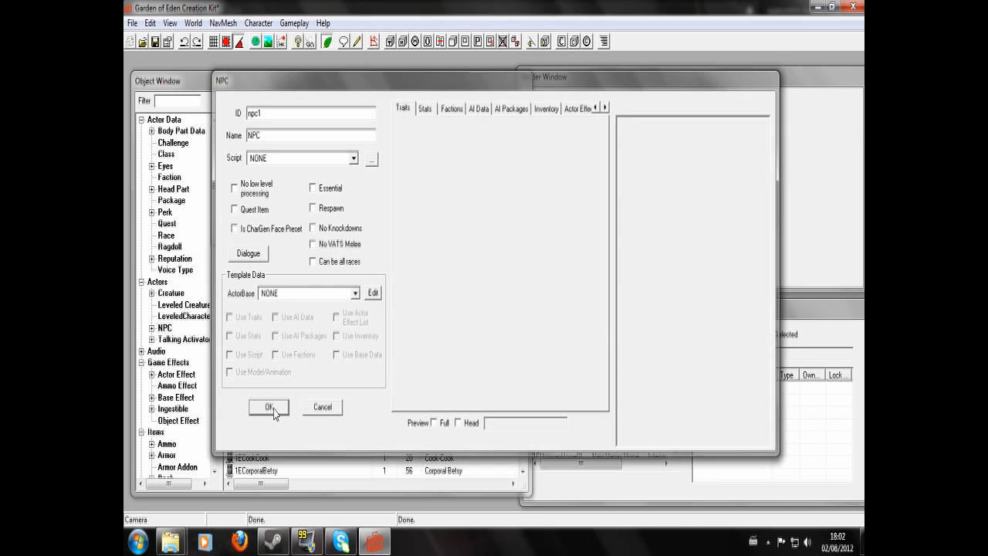
Step: Create a new faction with the editor ID myfaction
mouse_move(214, 214)
mouse_down()
mouse_move(214, 262)
mouse_move(212, 221)
mouse_up()
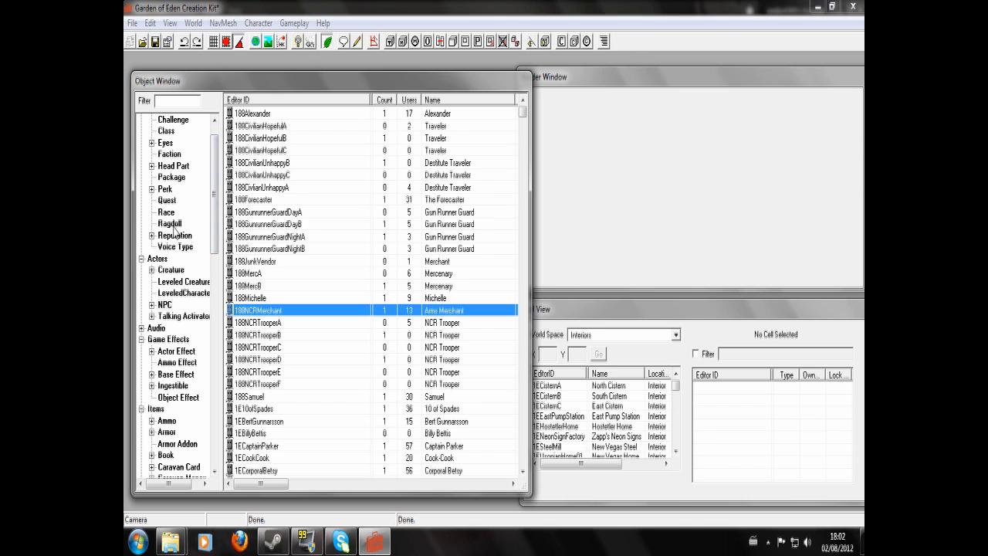
click(171, 154)
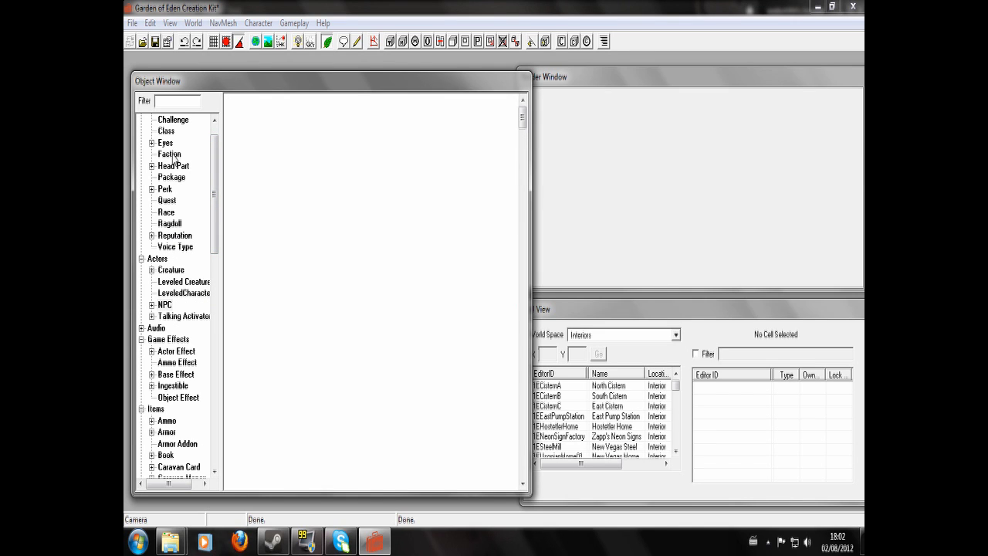
right_click(280, 165)
click(299, 176)
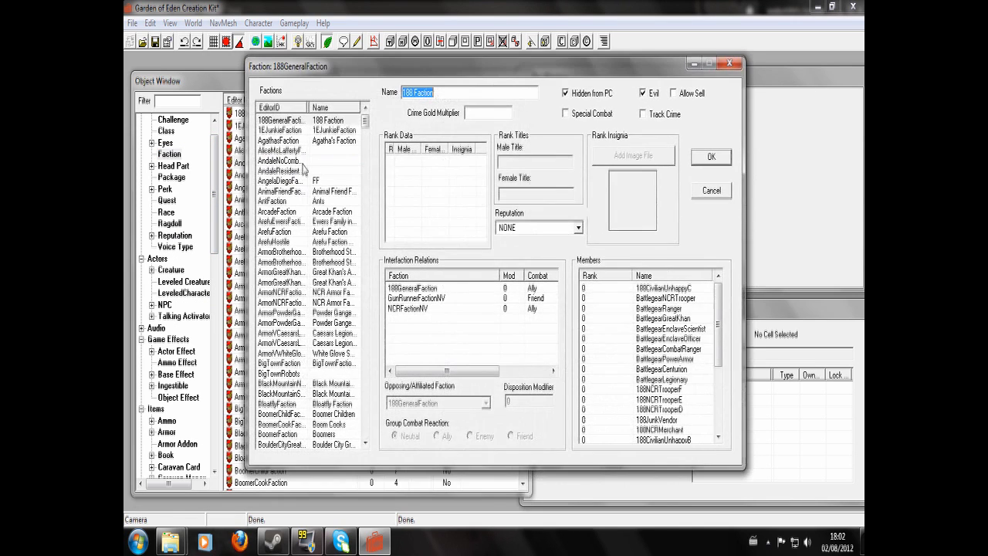
click(296, 160)
right_click(297, 162)
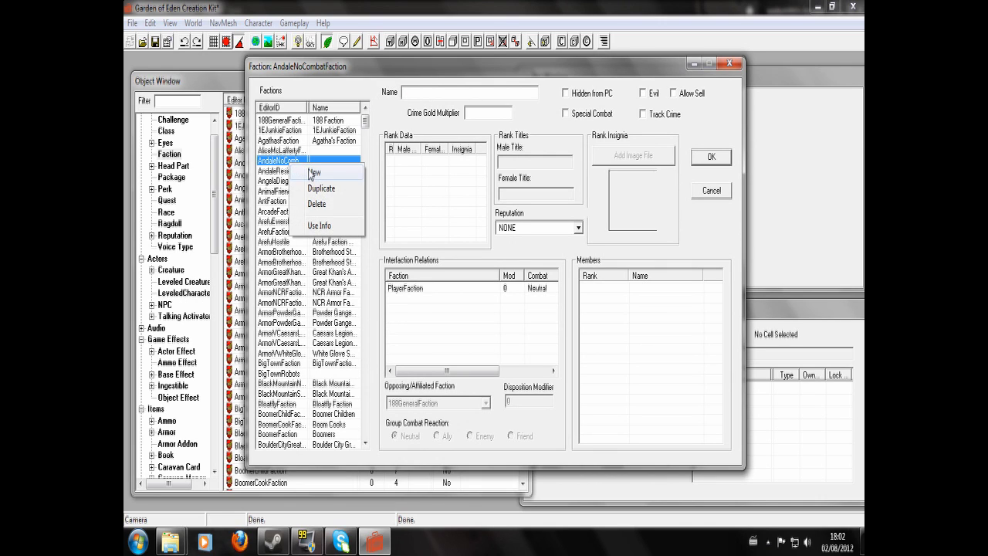
click(317, 170)
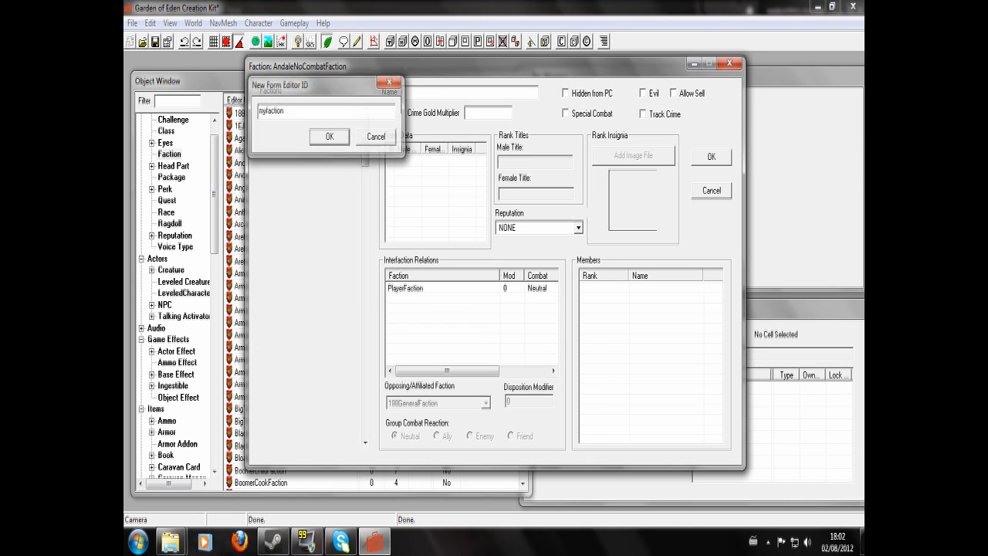
click(329, 136)
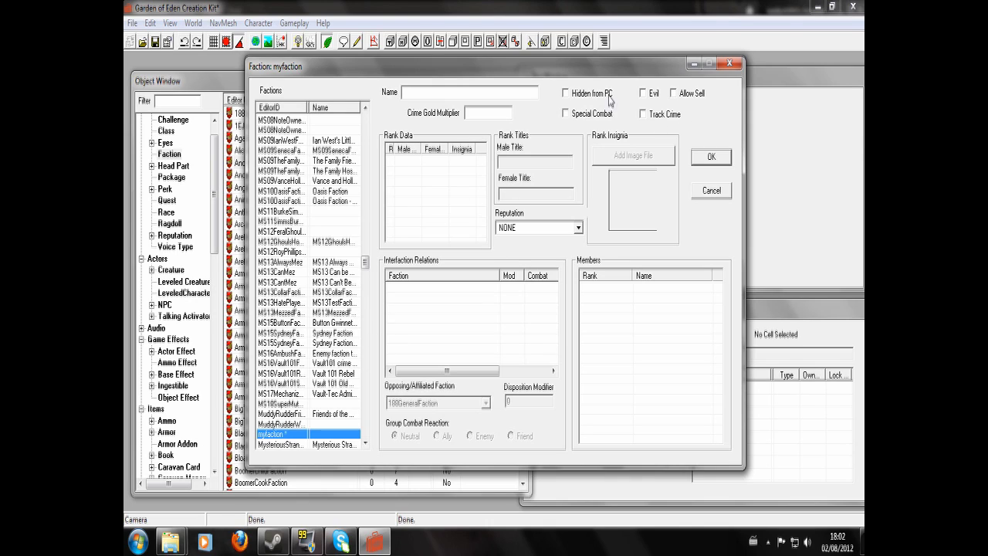
Step: Enable Track Crime for myfaction with Evil left off, and save the faction
click(643, 94)
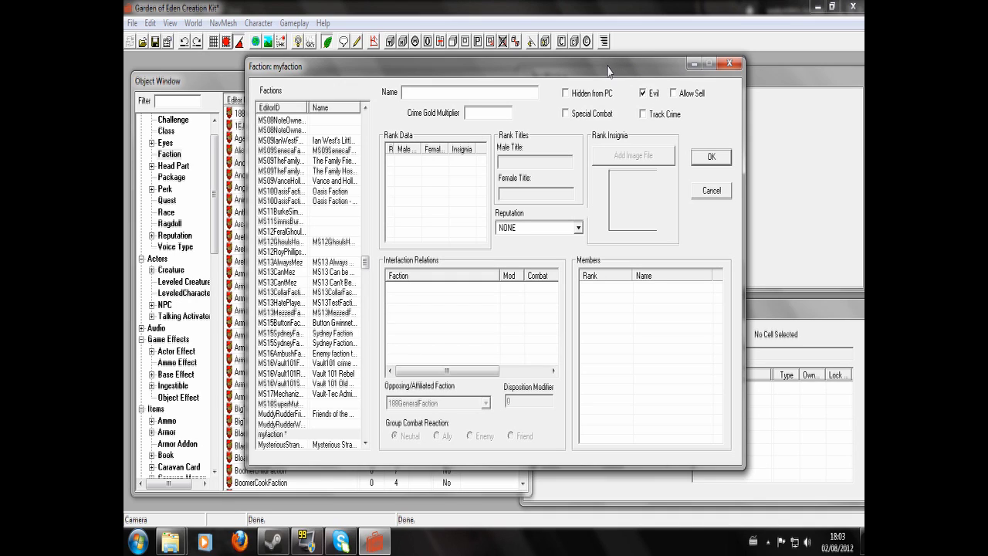
click(643, 94)
right_click(606, 311)
right_click(443, 309)
click(639, 315)
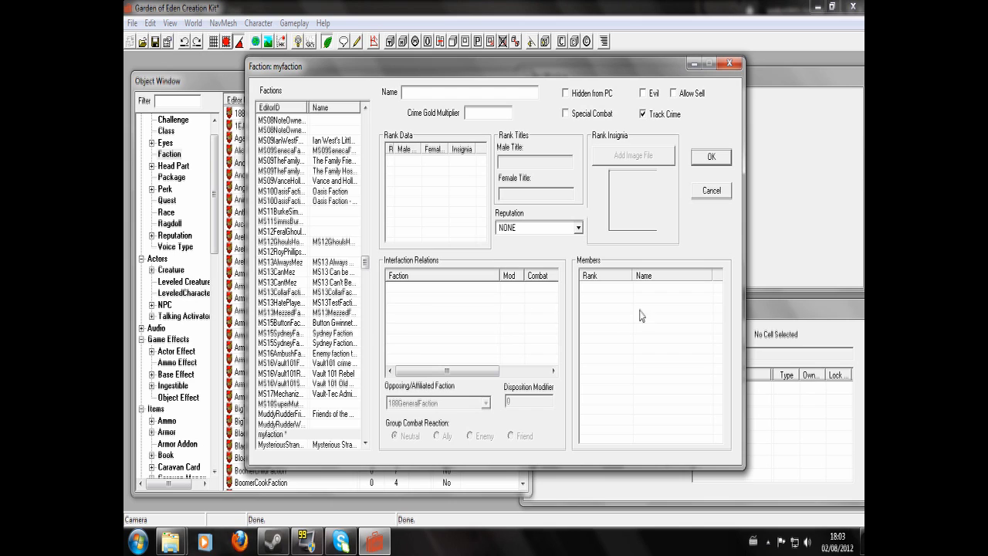
click(708, 161)
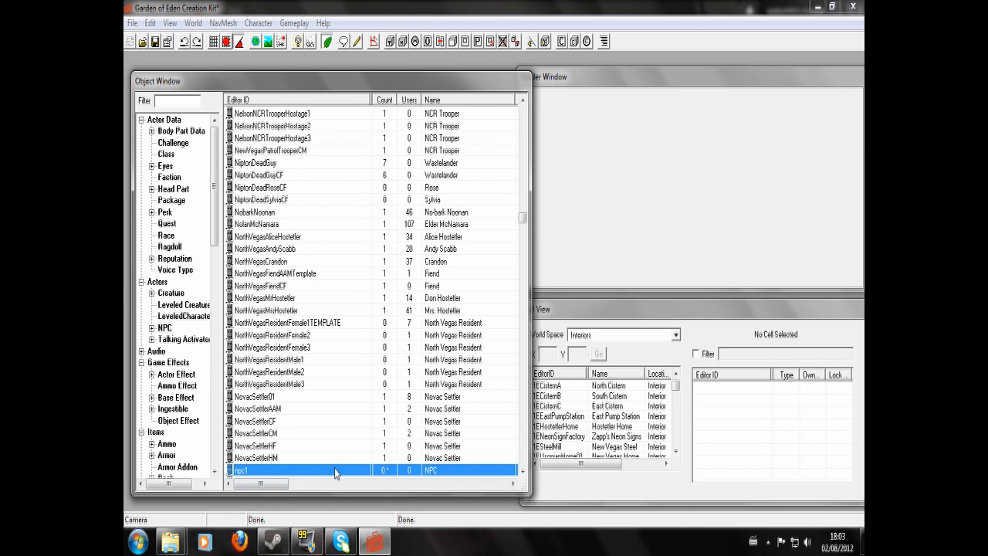
Step: Add myfaction to the factions of npc1 and save the NPC
double_click(336, 470)
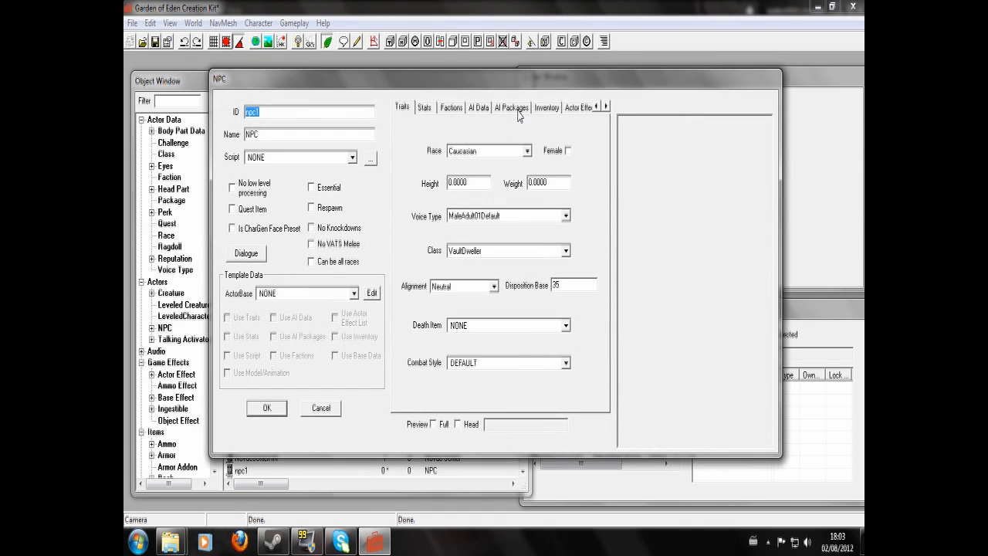
click(457, 109)
right_click(467, 179)
click(480, 186)
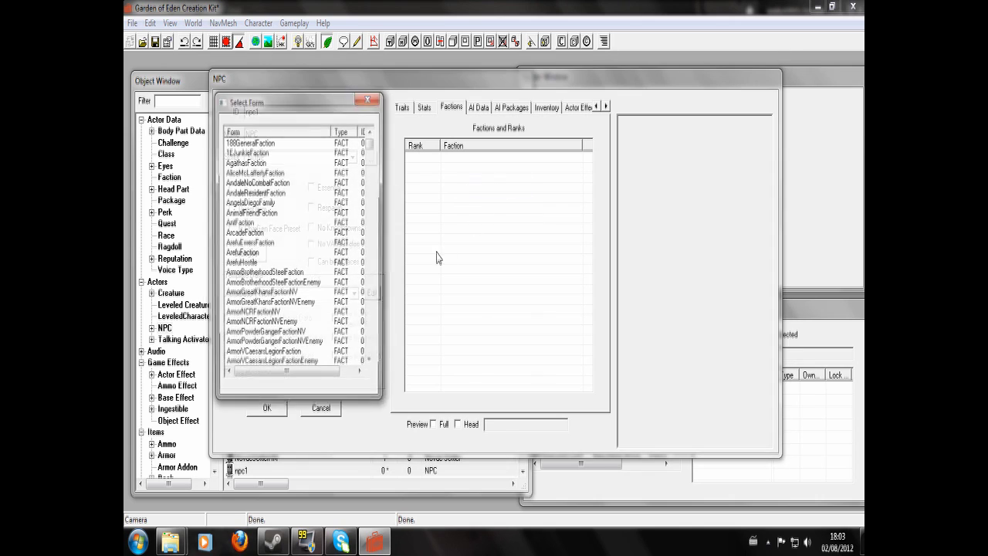
click(240, 244)
text(myfaction)
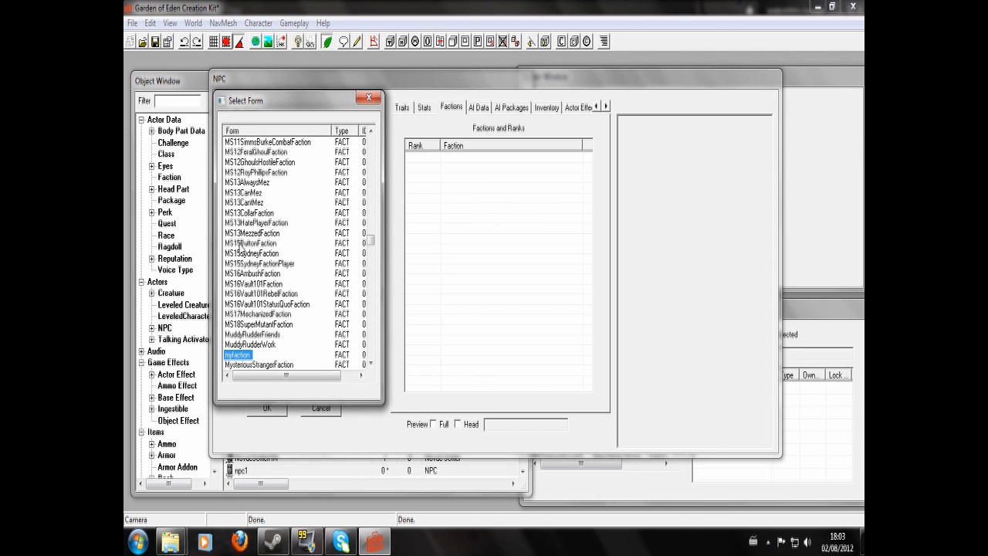
key(Return)
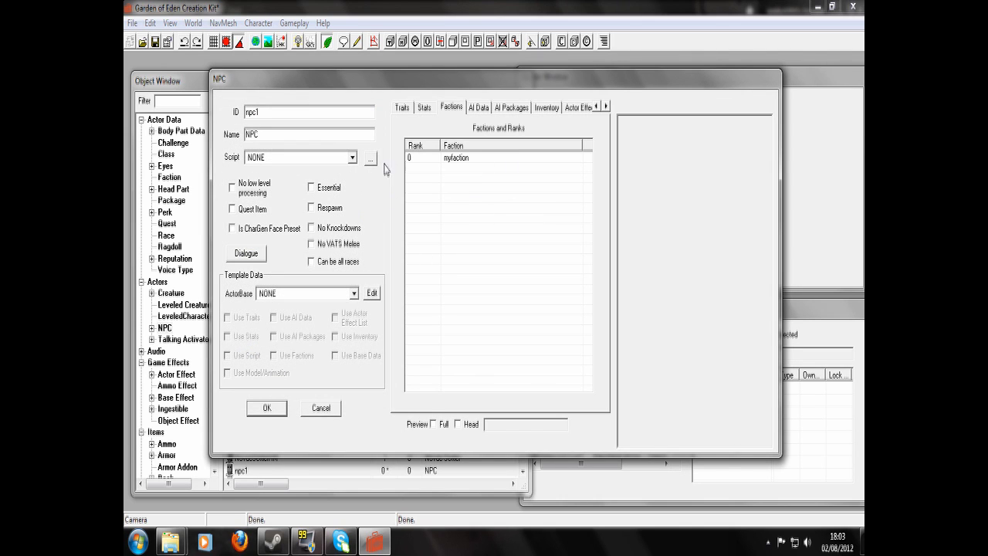
click(266, 408)
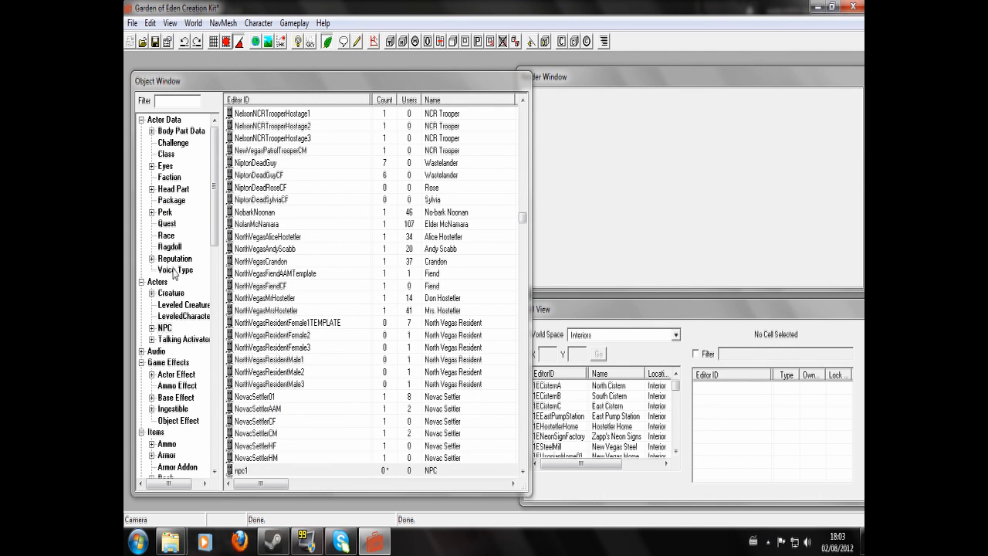
Step: Open myfaction for editing and add an interfaction relation to itself with the combat reaction Ally
click(171, 178)
click(268, 225)
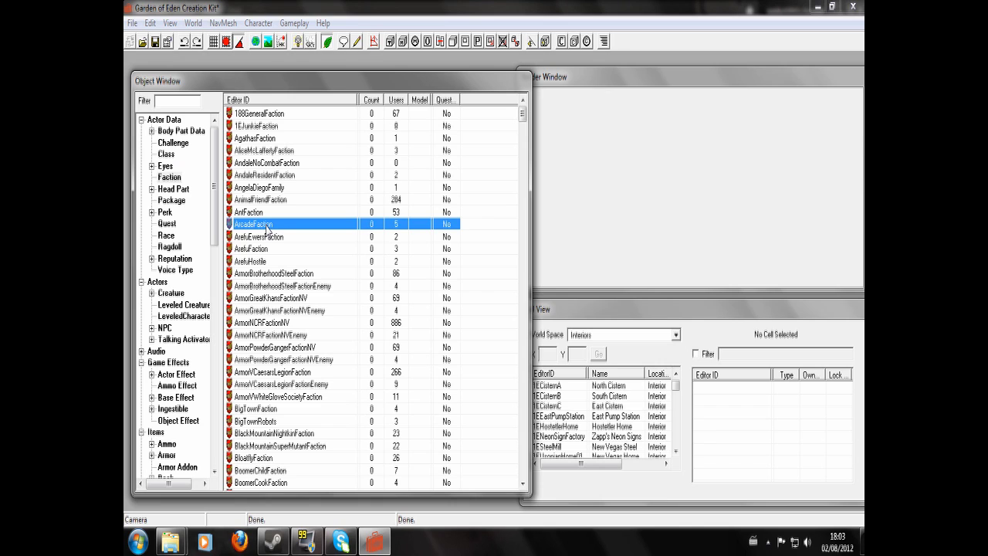
text(myfaction)
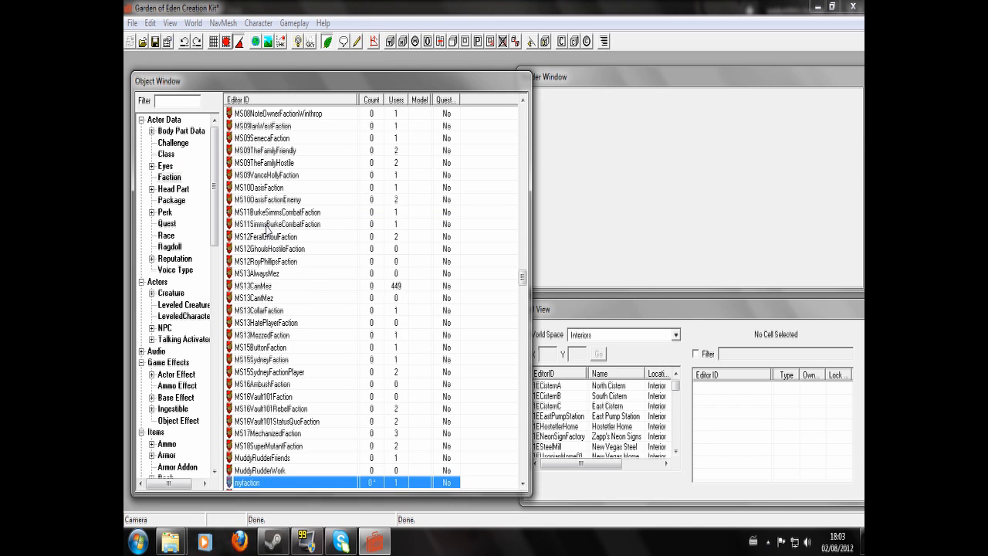
double_click(268, 483)
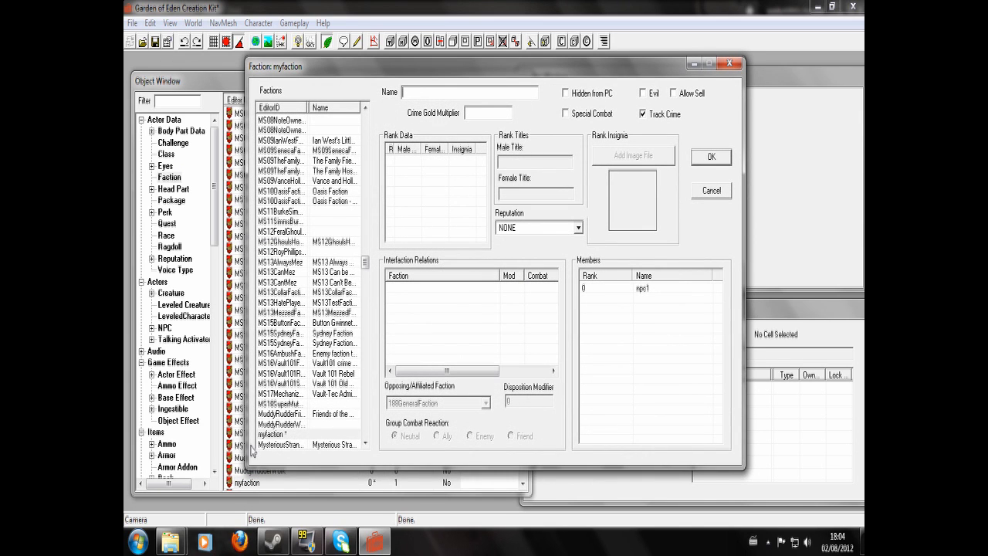
right_click(415, 321)
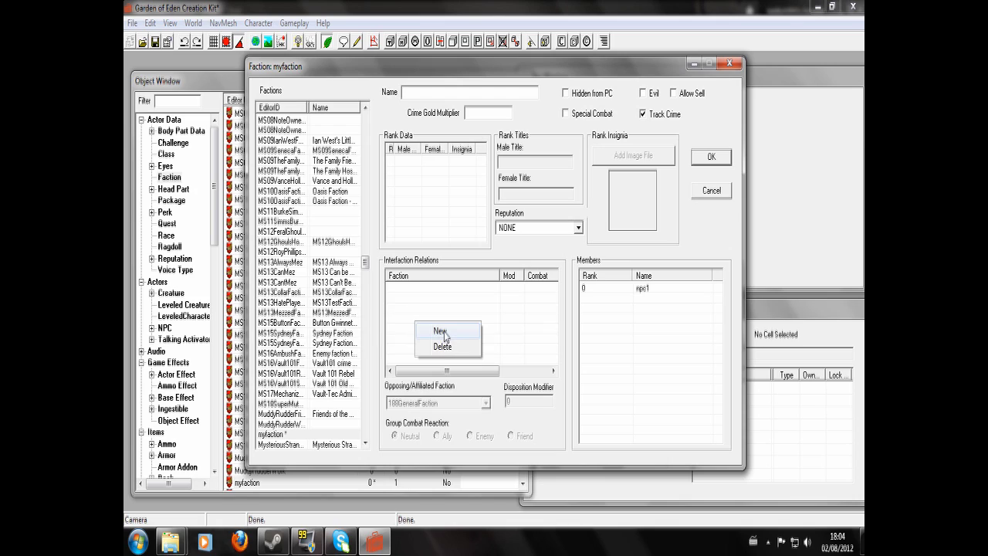
click(442, 332)
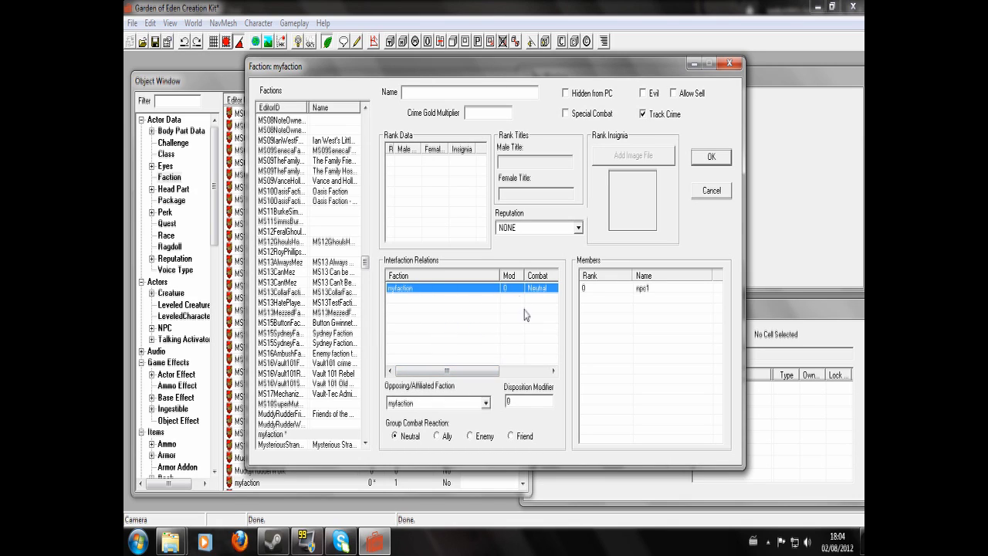
click(437, 437)
click(462, 290)
click(437, 321)
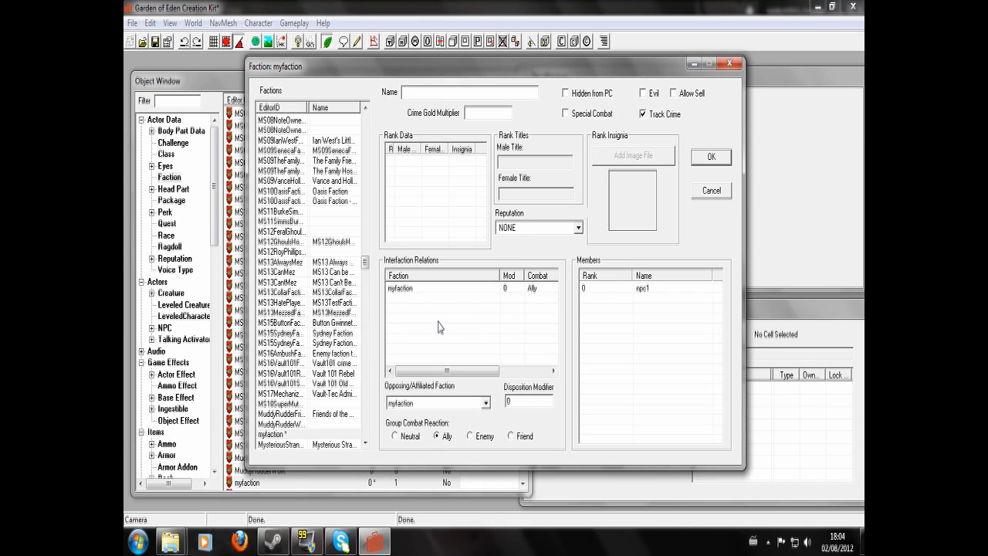
Step: Add a second interfaction relation to PlayerFaction with the combat reaction Neutral
right_click(414, 336)
click(432, 338)
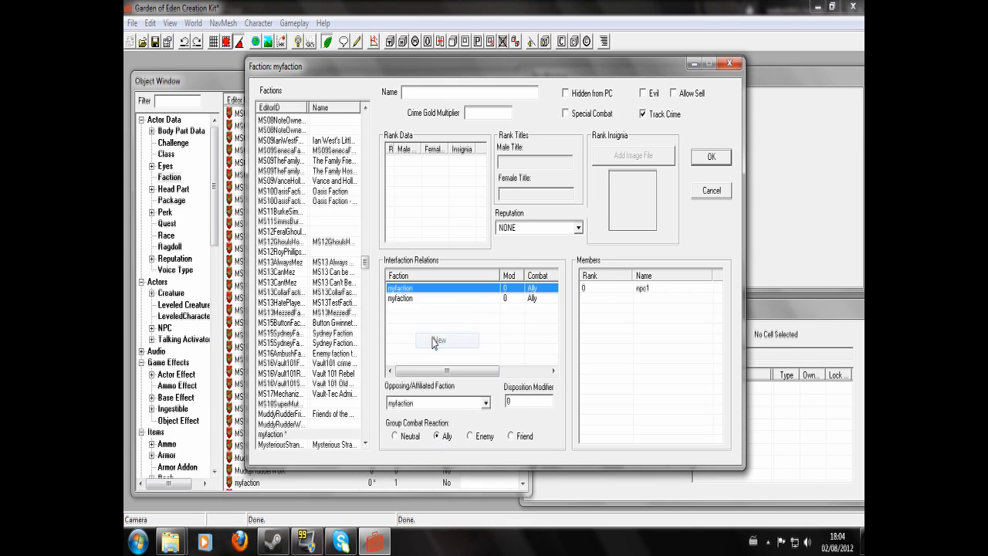
click(485, 406)
text(pl)
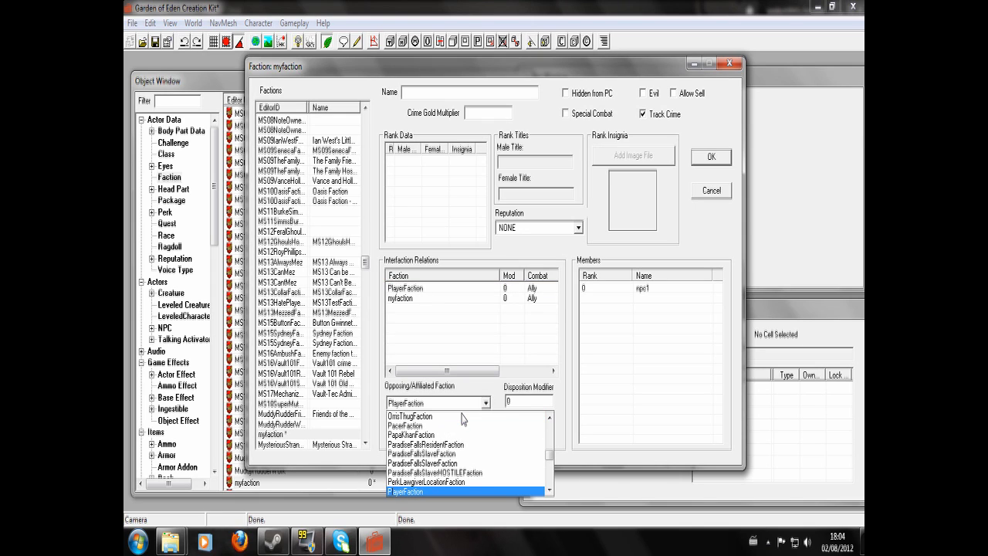
click(440, 491)
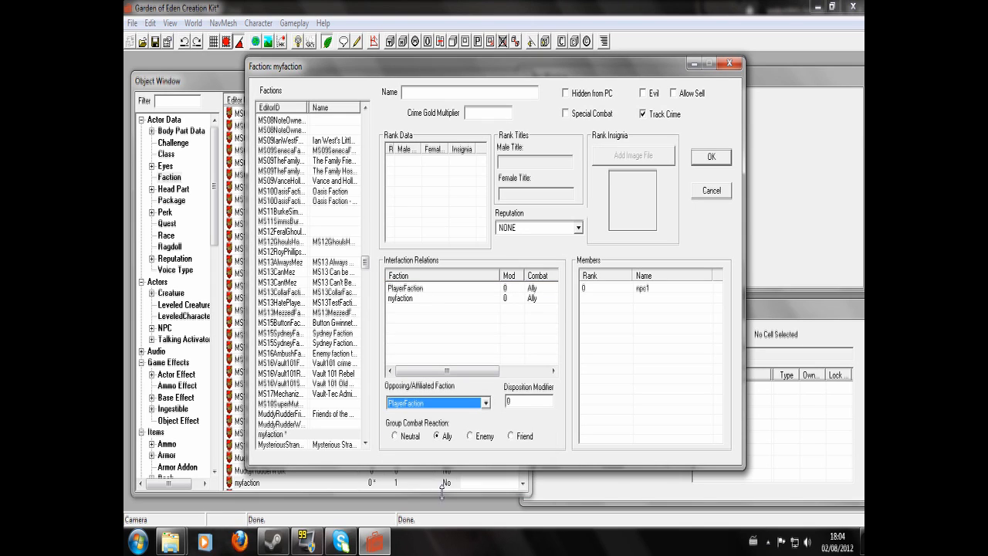
click(468, 437)
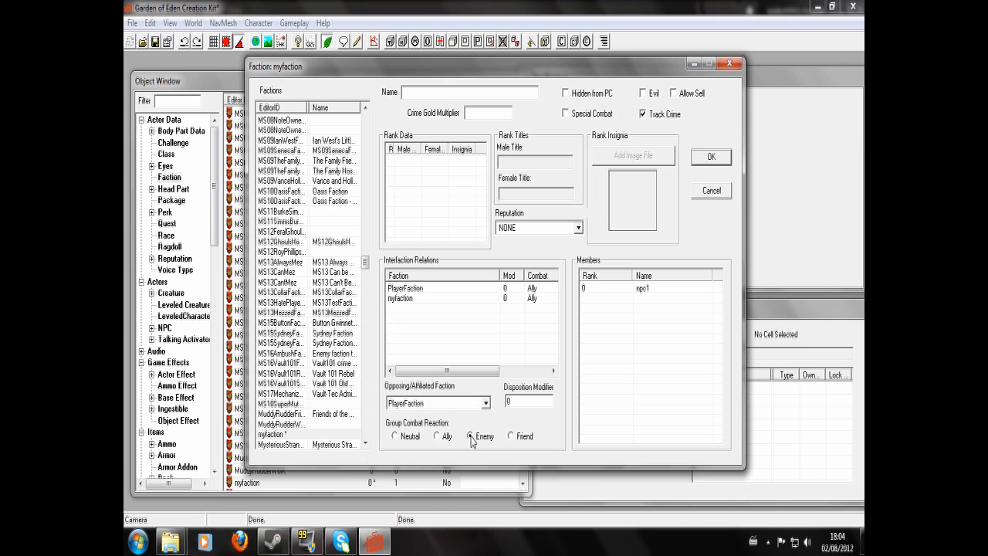
click(397, 438)
click(440, 289)
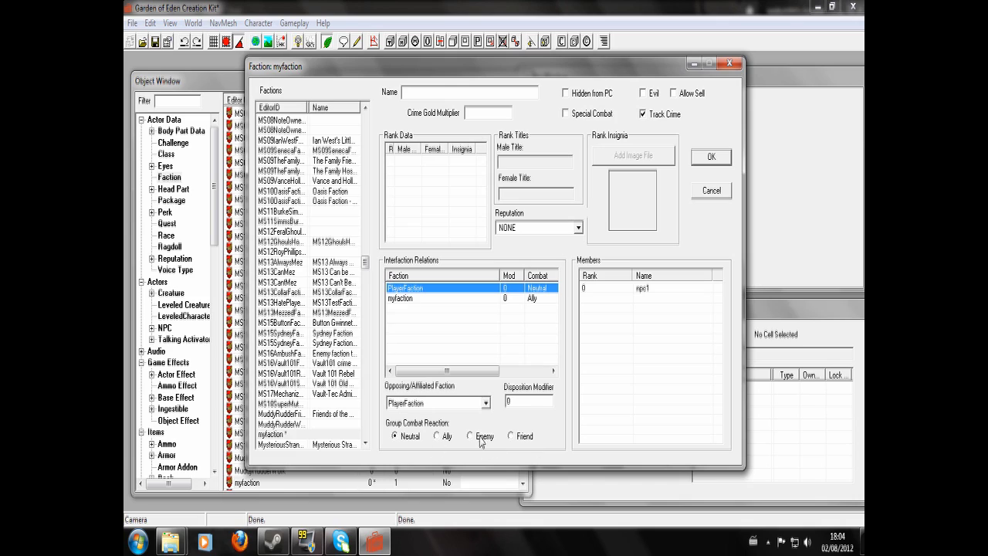
click(445, 303)
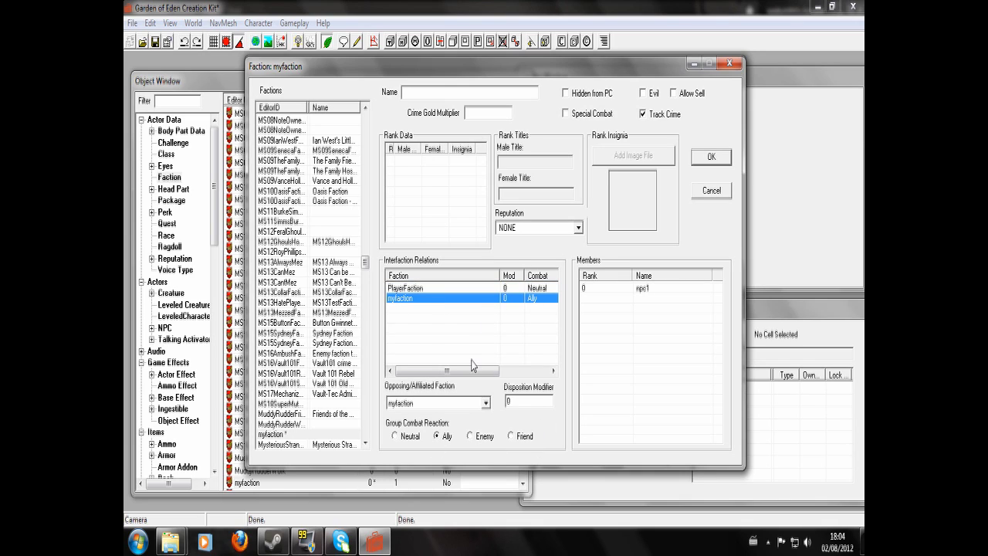
Step: Open the faction member npc1, look over its traits and stats, and bring up its Face Advanced settings
click(473, 366)
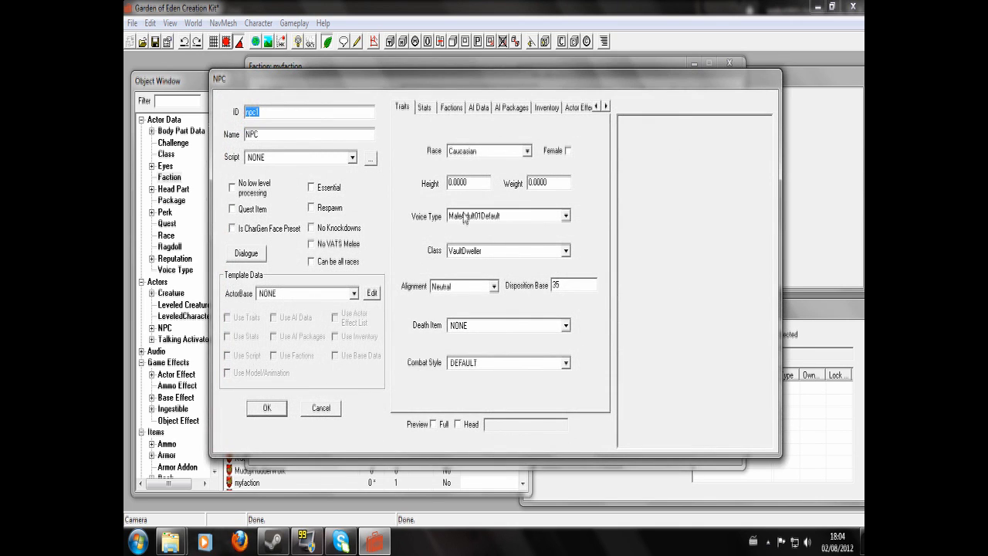
click(436, 110)
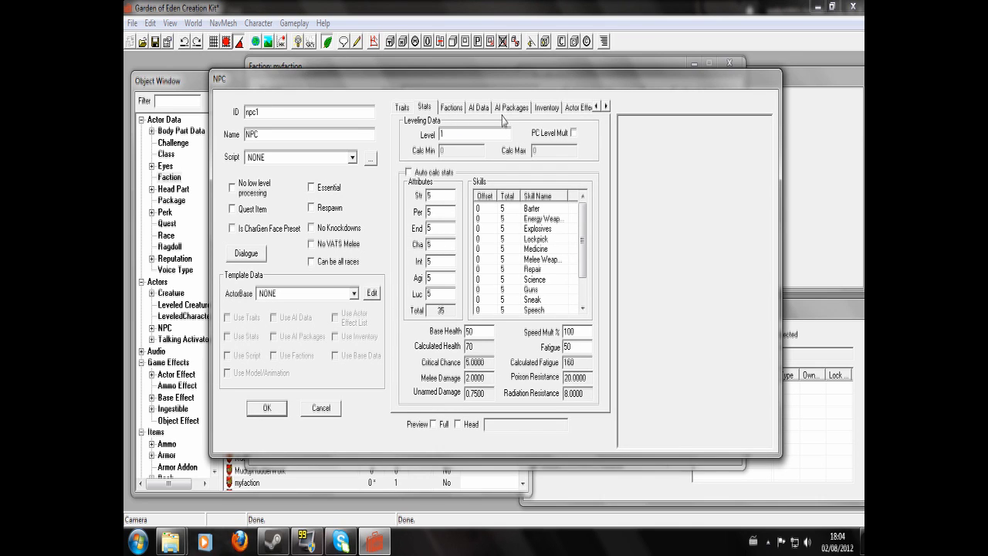
click(405, 108)
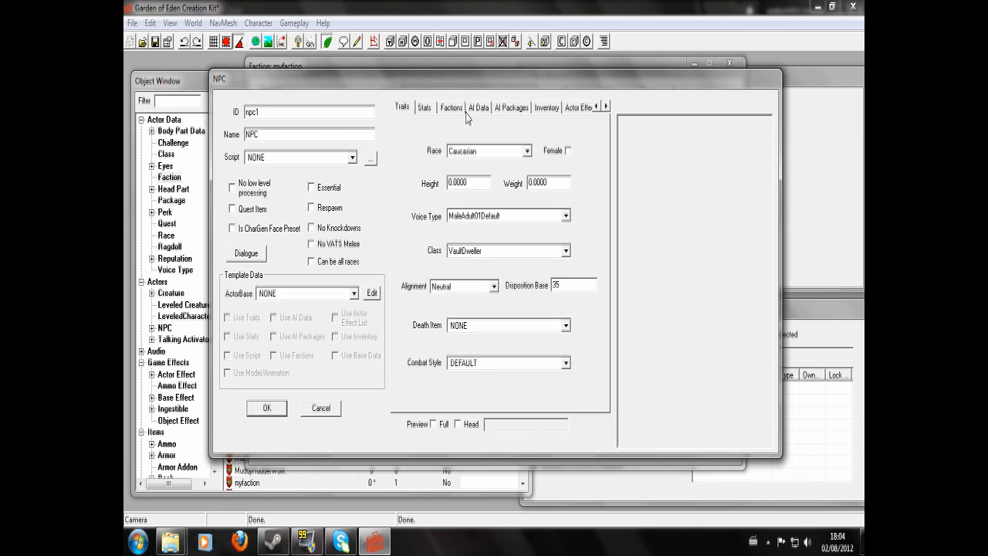
click(425, 108)
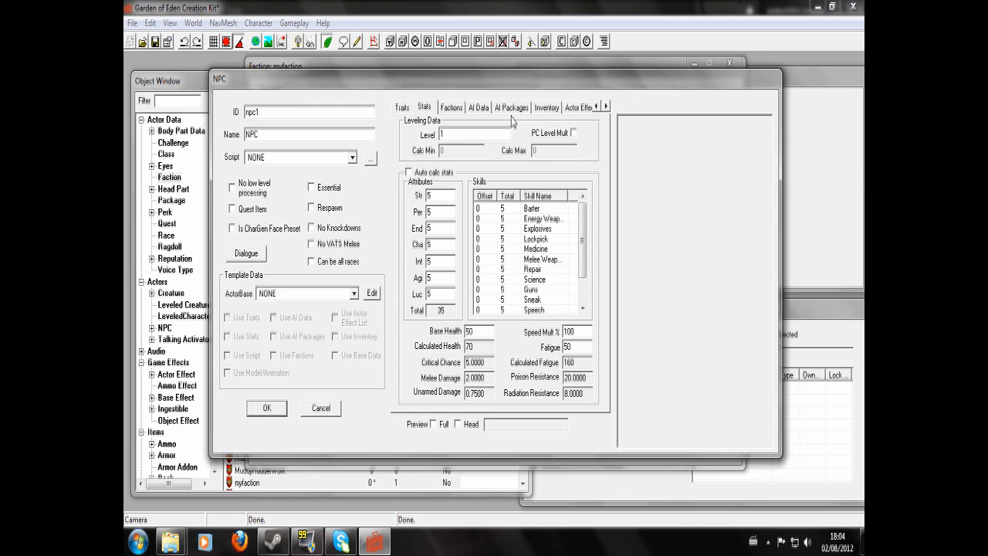
click(606, 106)
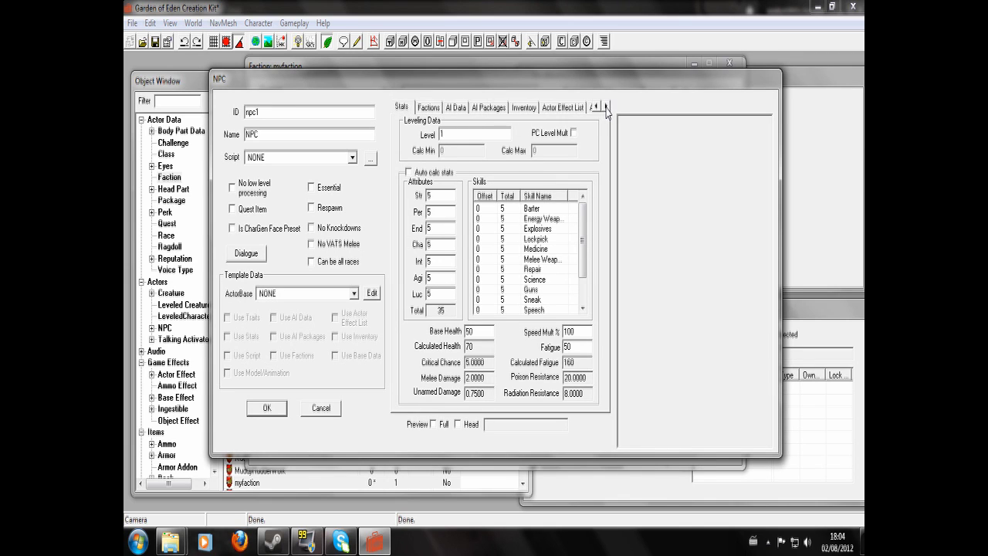
click(606, 106)
click(606, 106)
click(591, 112)
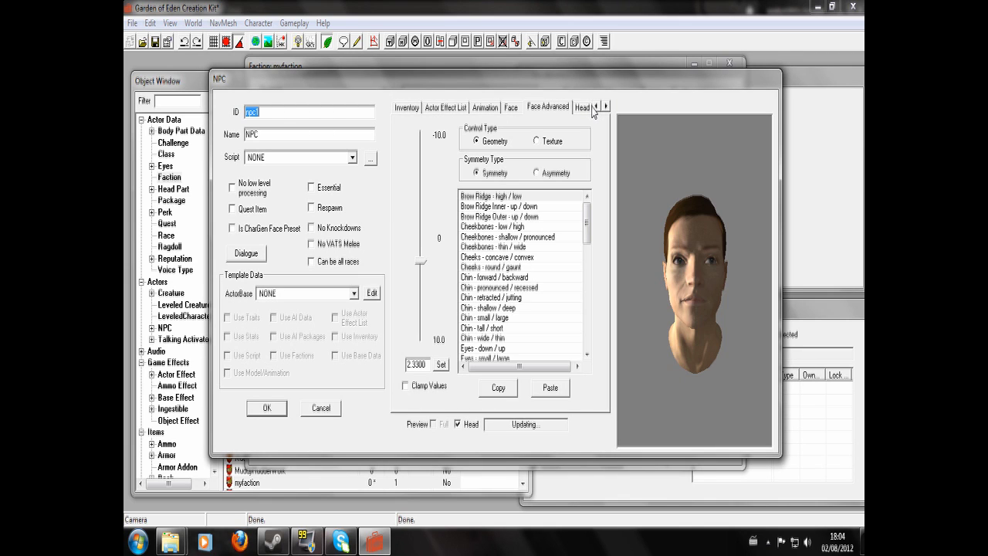
Step: Check npc1's faction membership, set its AI assistance to Helps Friends and Allies, and save the NPC
click(590, 108)
click(596, 106)
click(596, 106)
click(596, 107)
click(596, 107)
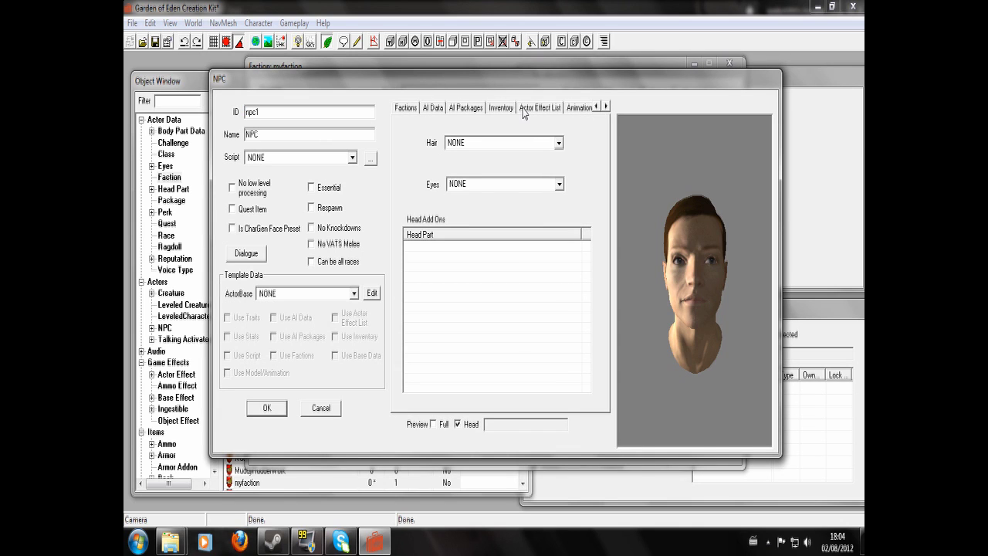
click(407, 108)
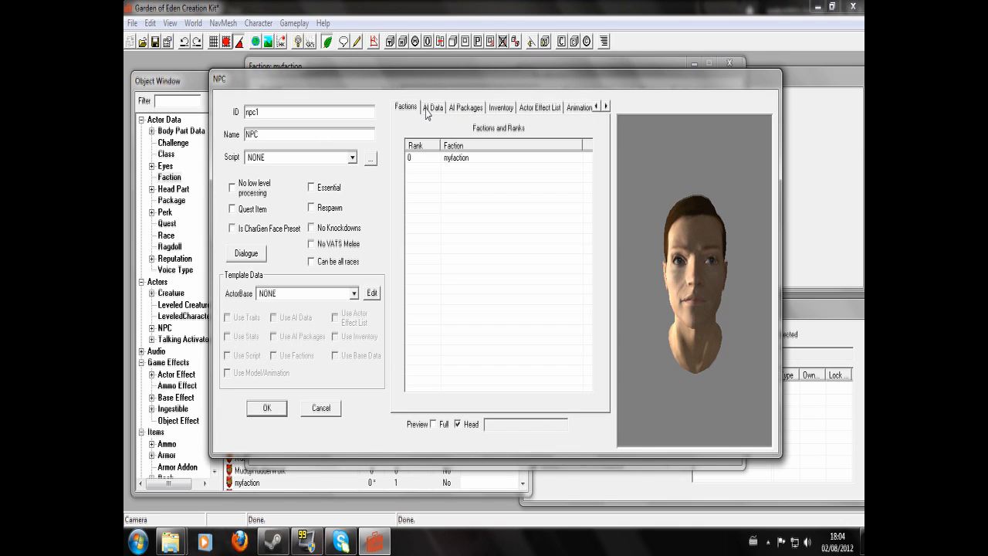
click(495, 196)
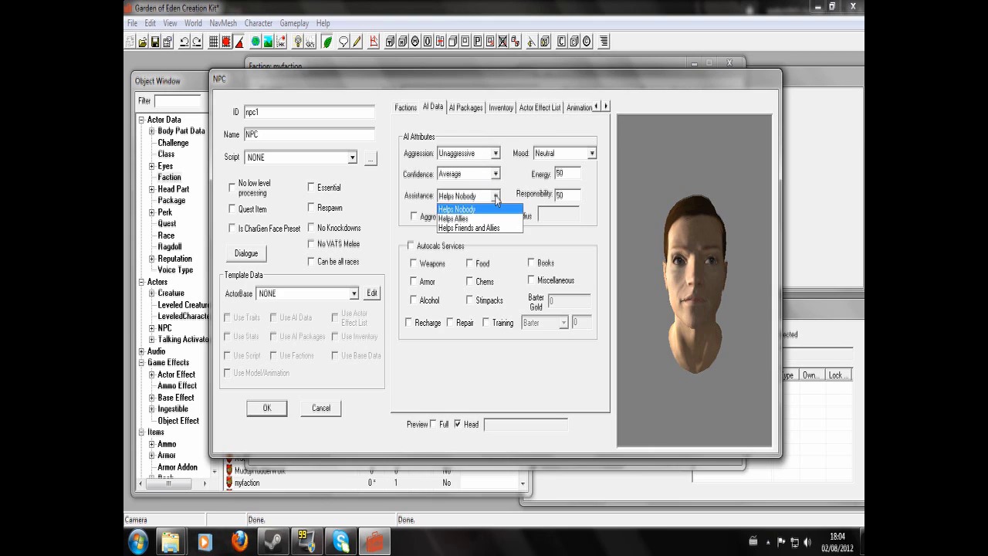
click(497, 227)
key(Tab)
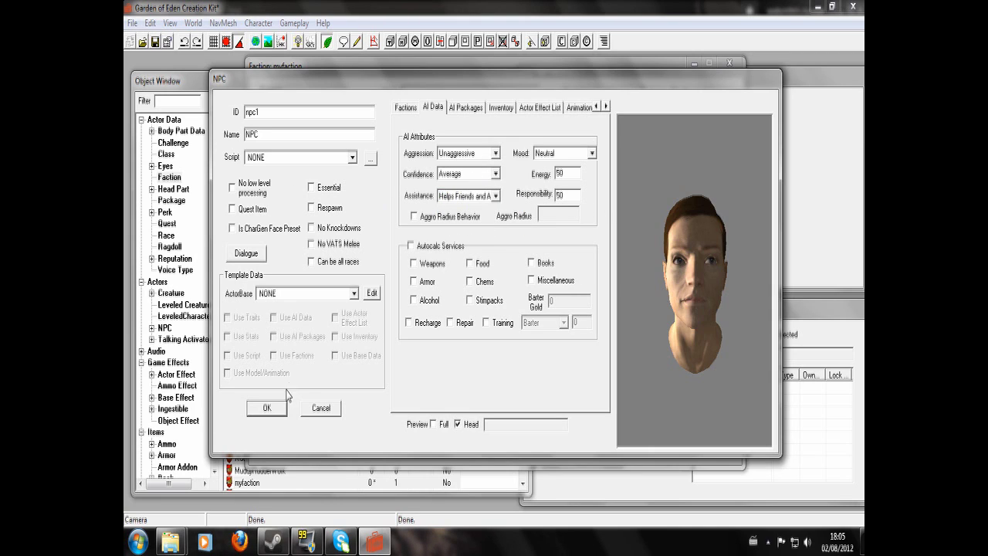
click(266, 410)
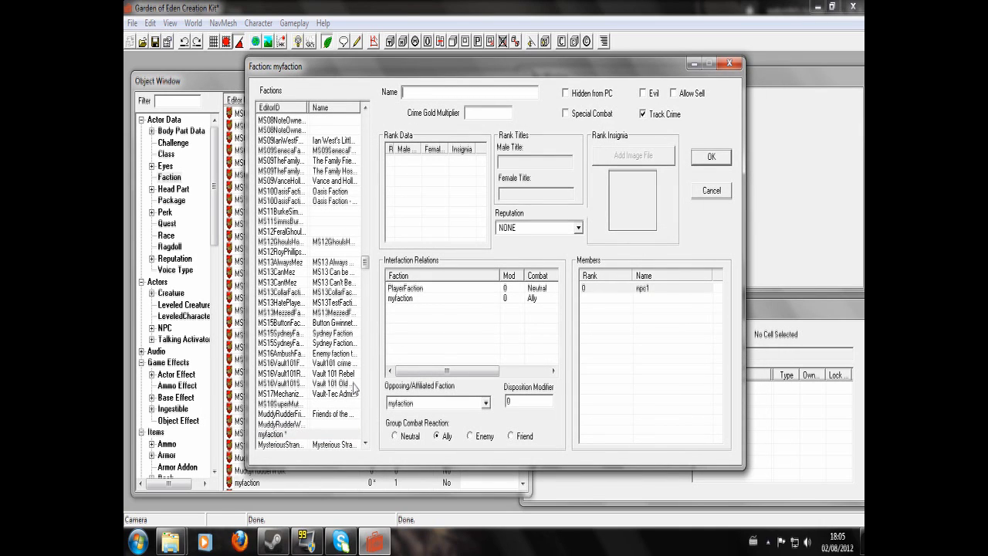
Step: Review myfaction's relation to itself, save the faction, and bring up the list of reputations
click(405, 301)
click(489, 313)
click(711, 159)
click(711, 159)
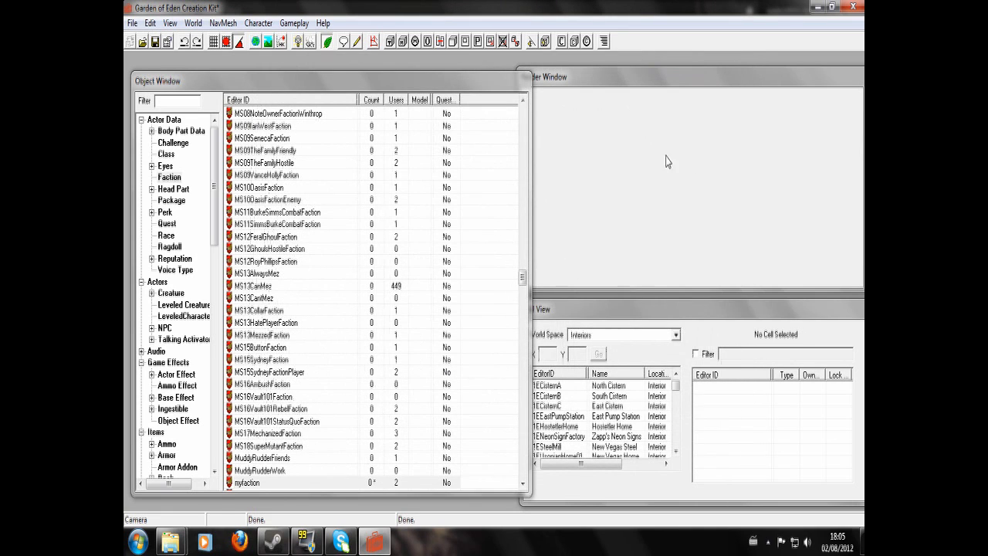
click(179, 261)
click(291, 315)
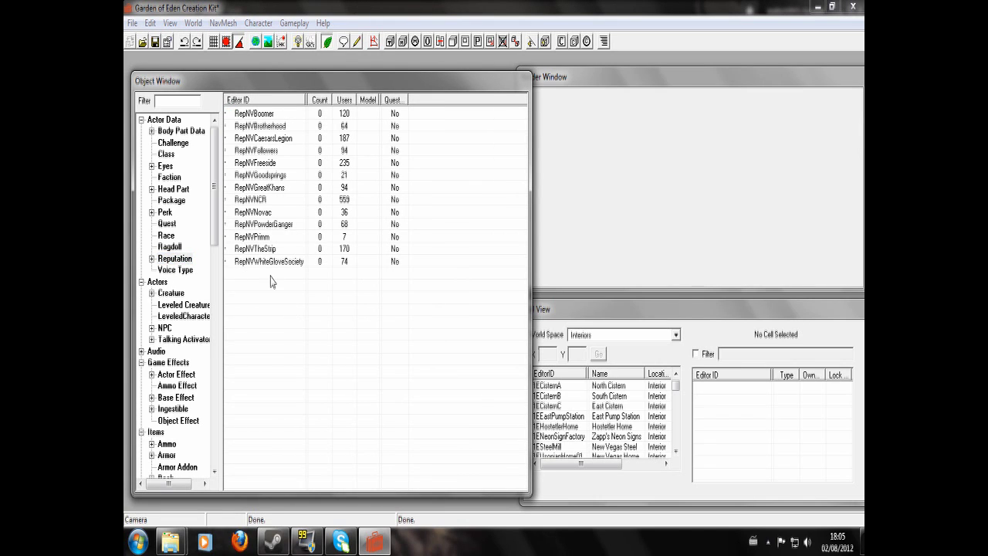
right_click(269, 289)
click(291, 291)
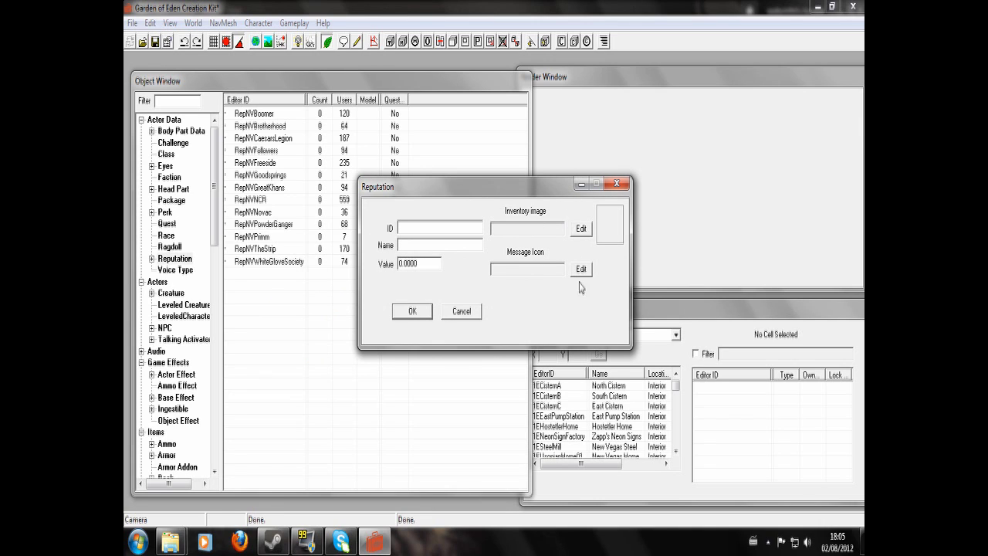
click(582, 230)
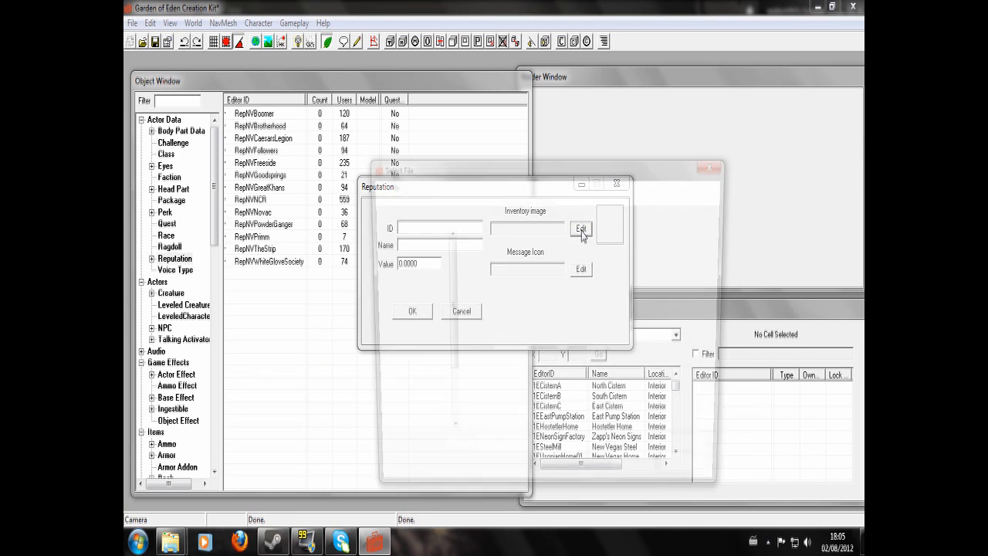
double_click(500, 257)
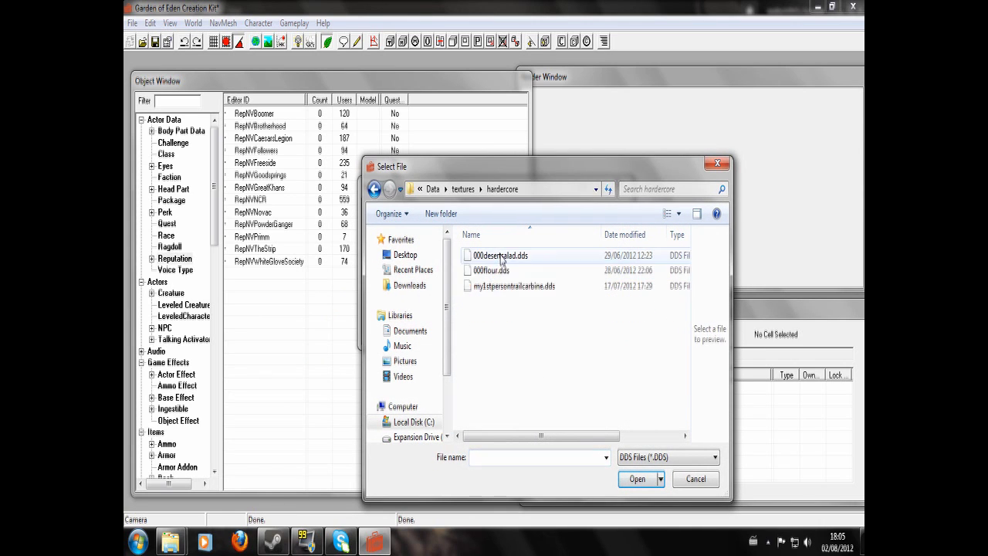
double_click(500, 256)
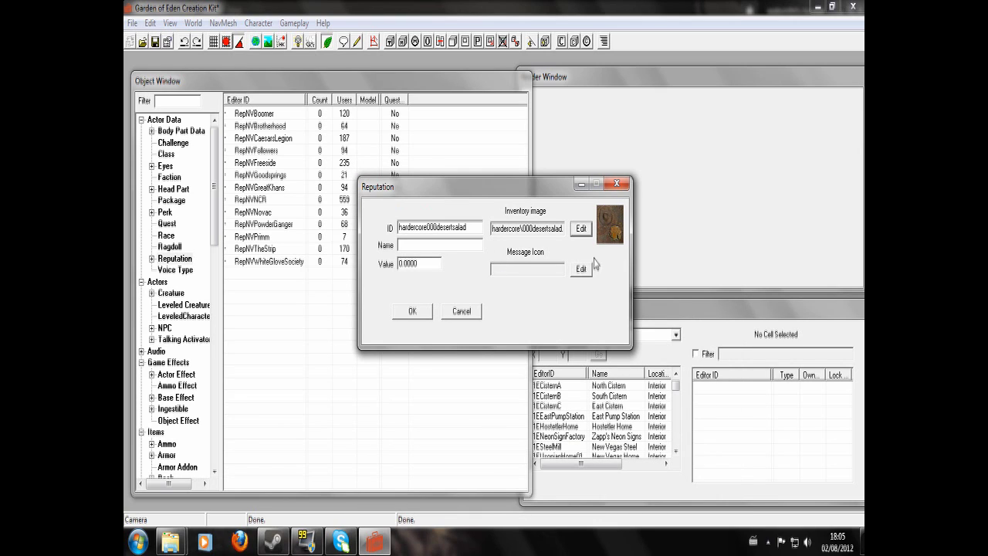
click(476, 312)
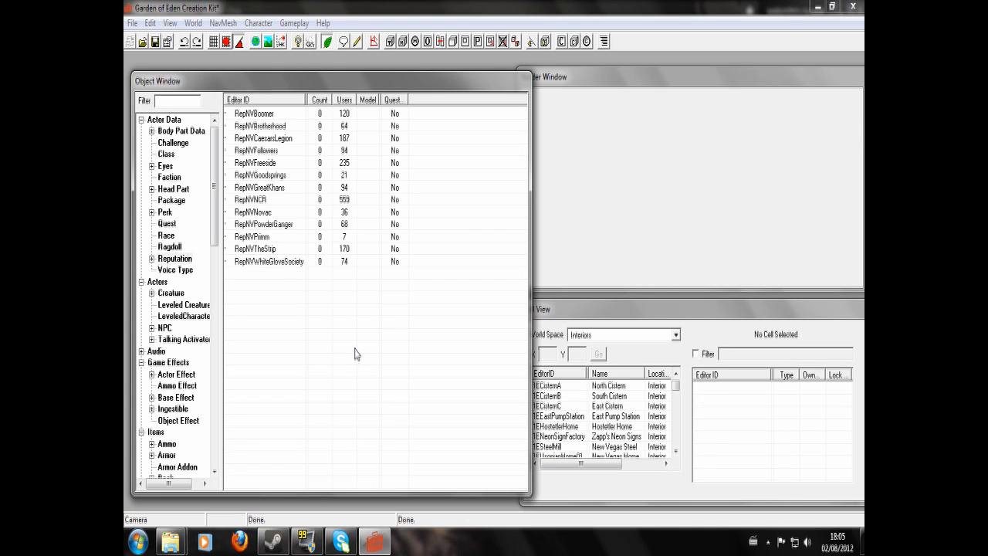
Step: Create a new reputation form from RepNVGoodsprings with the ID RepNVmyfactopn
double_click(277, 176)
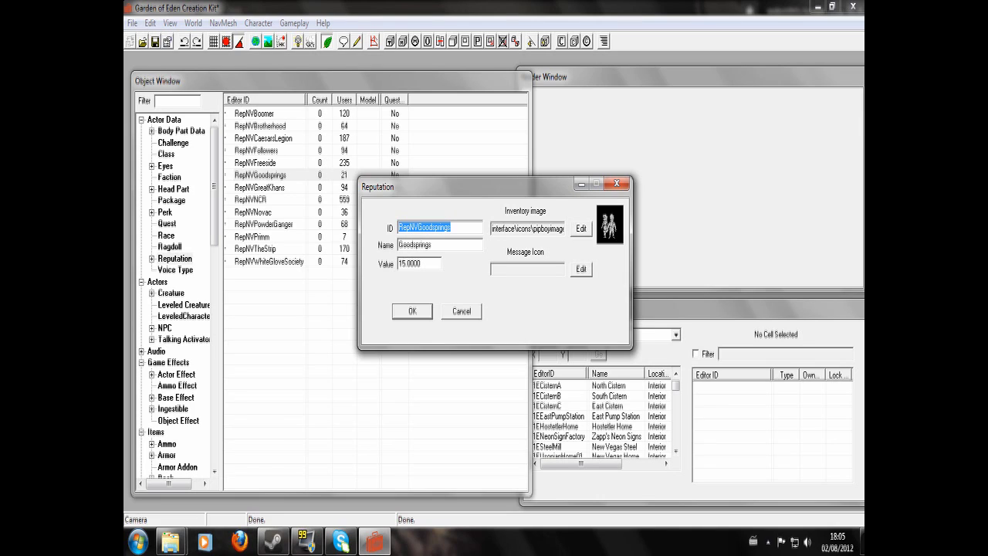
text(RepNV)
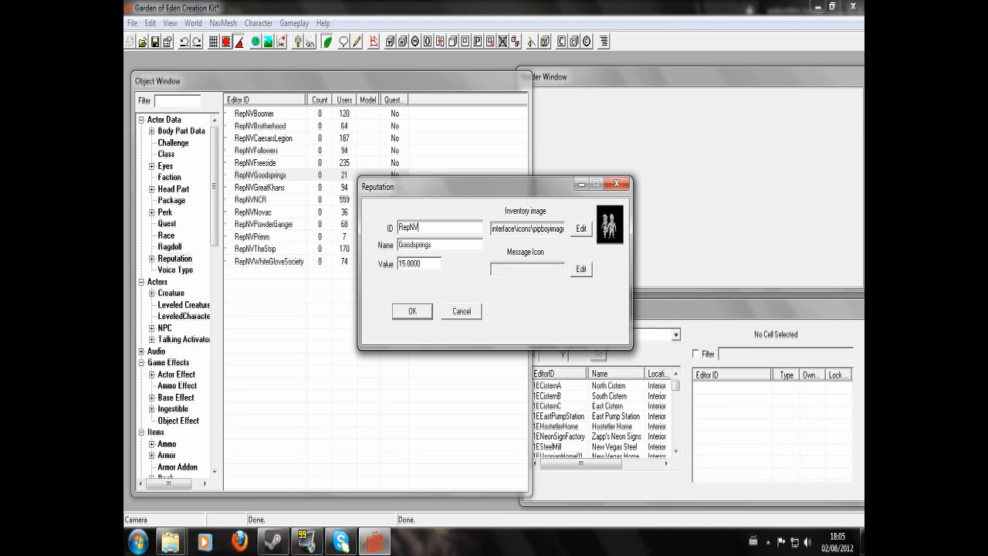
text(nyfactopri)
click(417, 314)
click(530, 330)
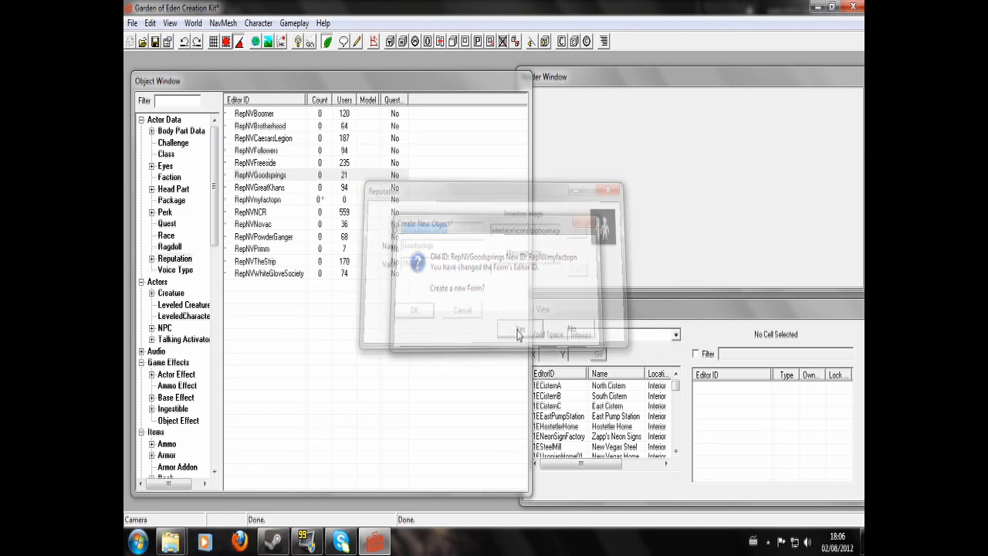
Step: Examine the reputation values of the Great Khans, Brotherhood, Caesar's Legion and Primm entries without changing them
click(271, 188)
double_click(271, 188)
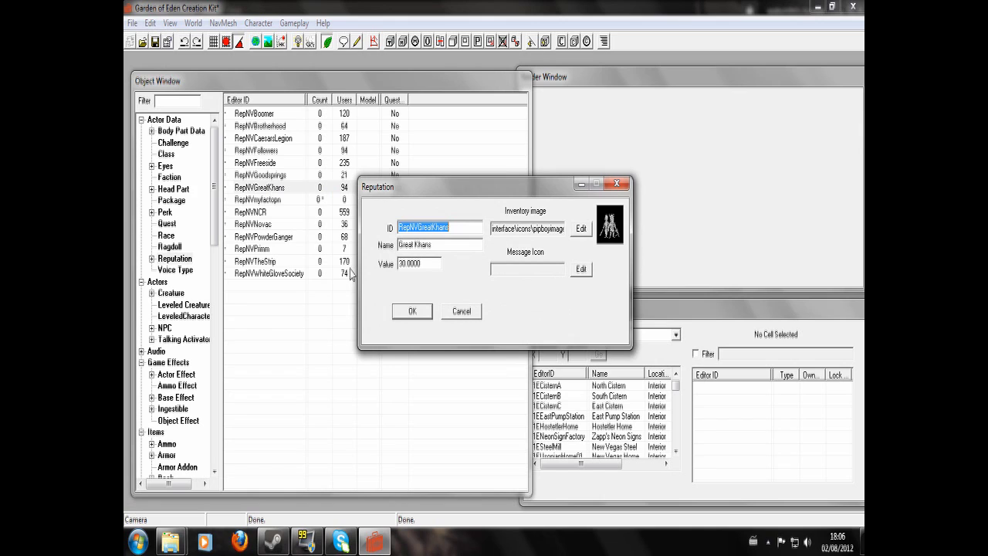
click(462, 311)
double_click(262, 126)
click(462, 311)
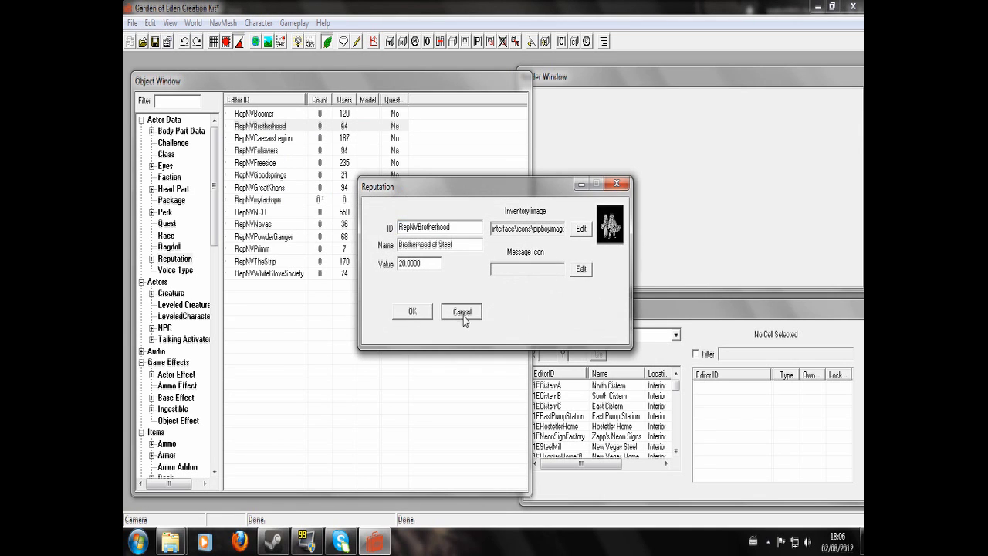
double_click(270, 138)
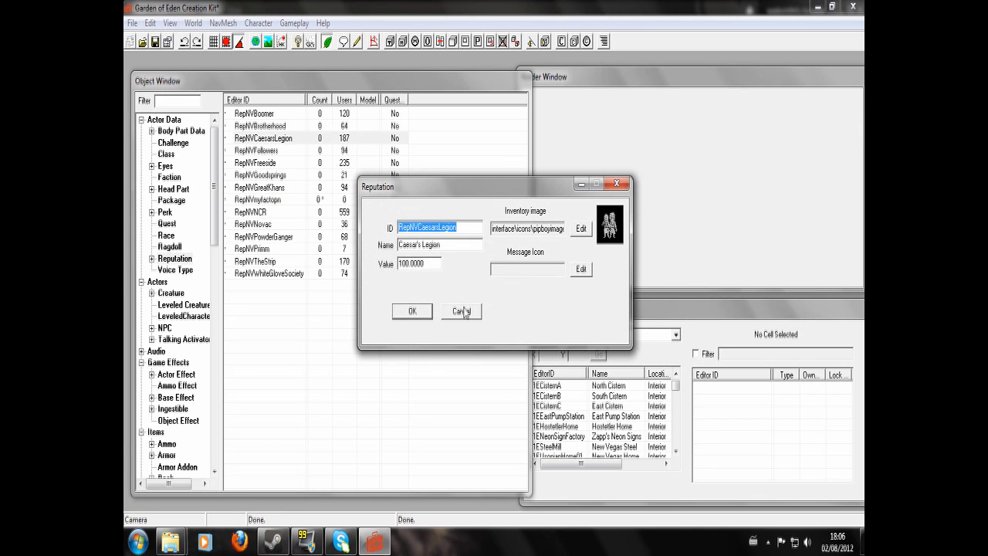
click(468, 318)
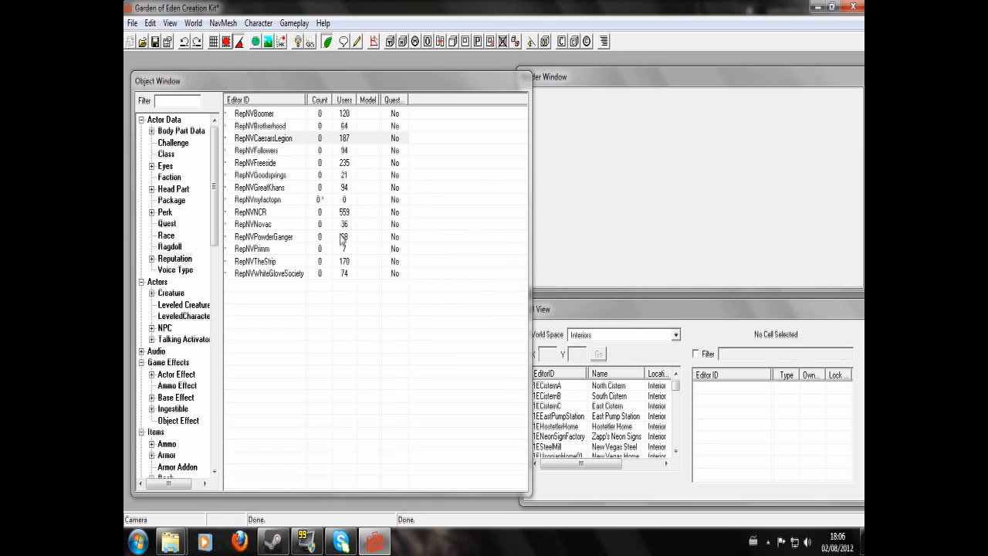
double_click(252, 248)
click(461, 316)
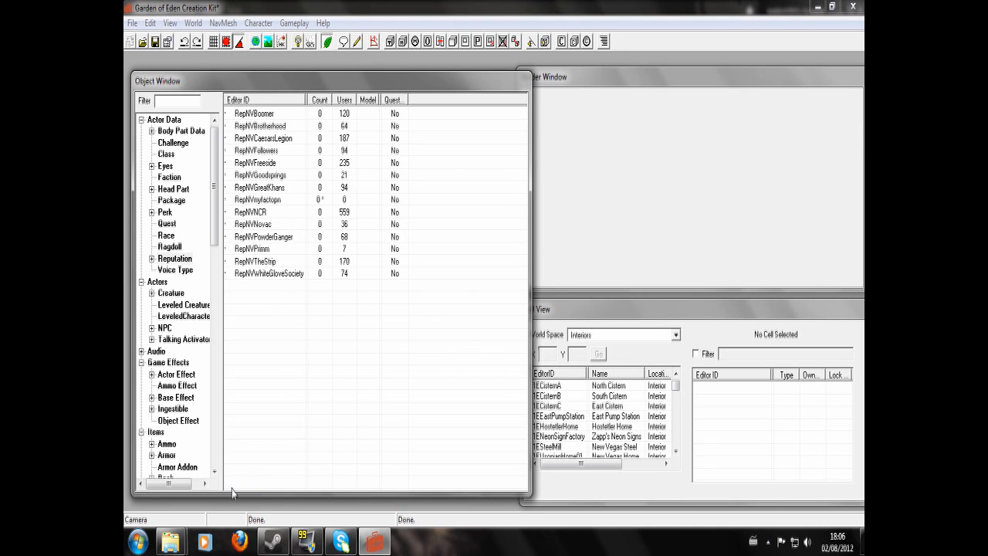
Step: Rename the RepNVmyfactopn reputation as My Faction and save it
double_click(270, 200)
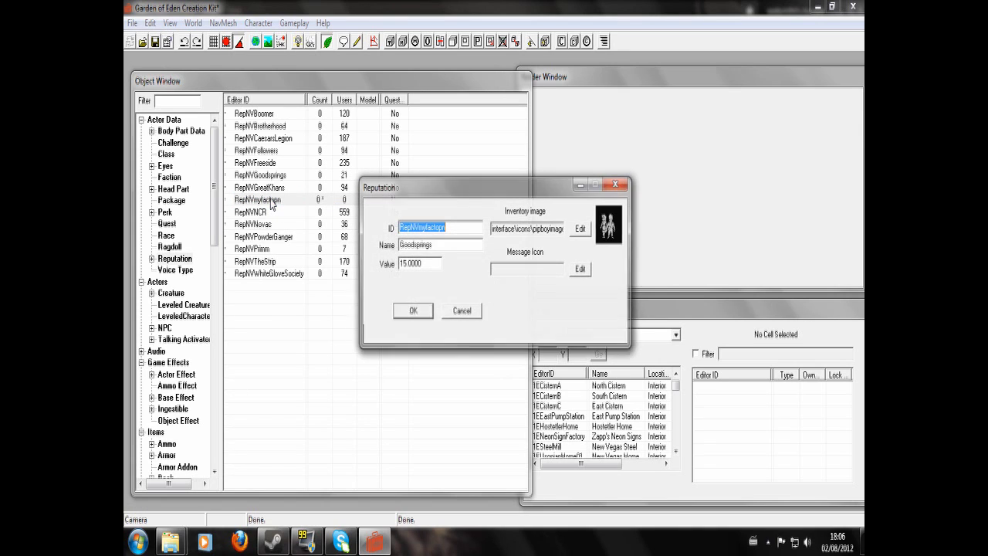
drag(433, 244, 425, 244)
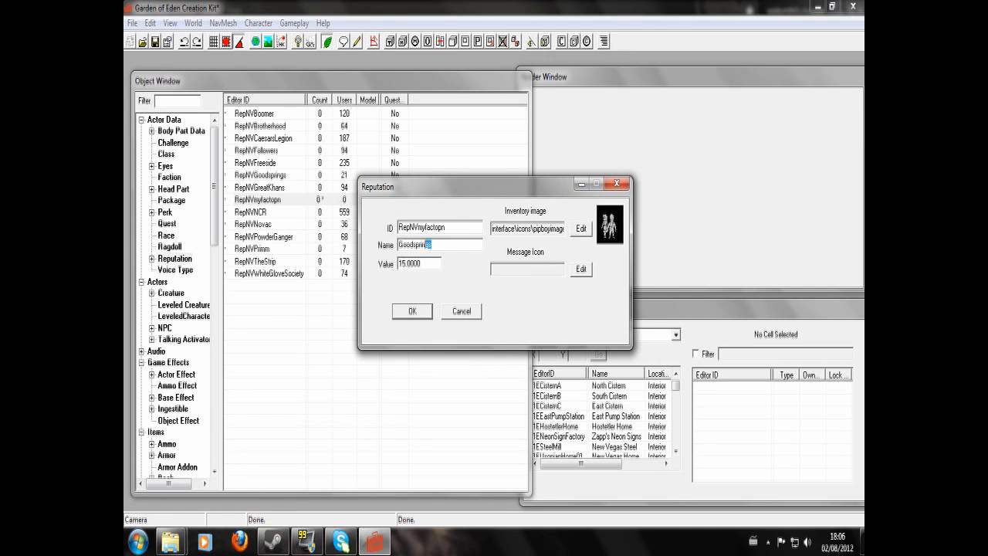
double_click(425, 244)
text(My Faction)
click(409, 311)
Step: Create a new quest with the name and ID myquest, set it to Start Game Enabled, and save it
click(212, 171)
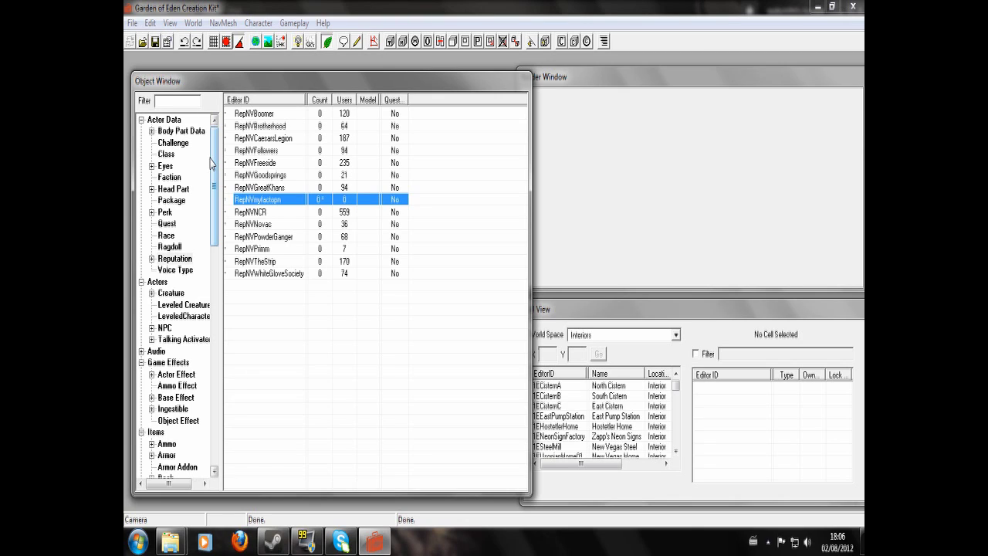
click(164, 226)
double_click(292, 151)
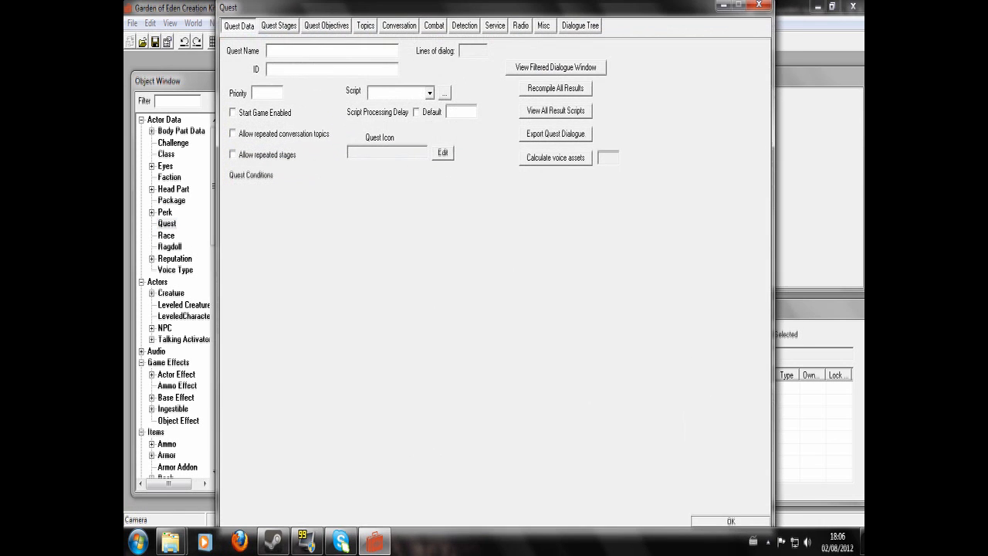
text(myquestmyquest)
click(233, 112)
click(725, 521)
Step: Find and open myquest in the quest list and add a quest stage with index 0
click(285, 262)
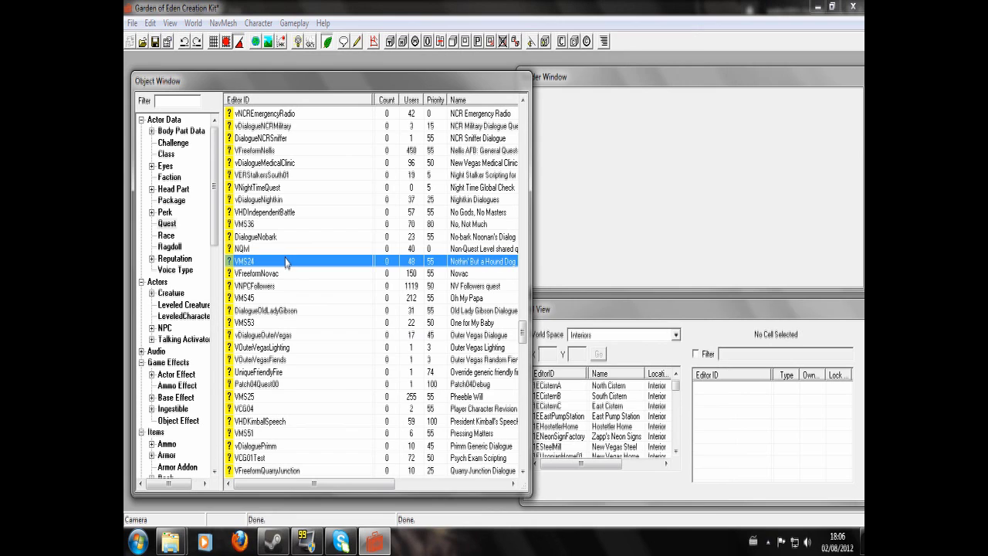
text(my)
double_click(267, 228)
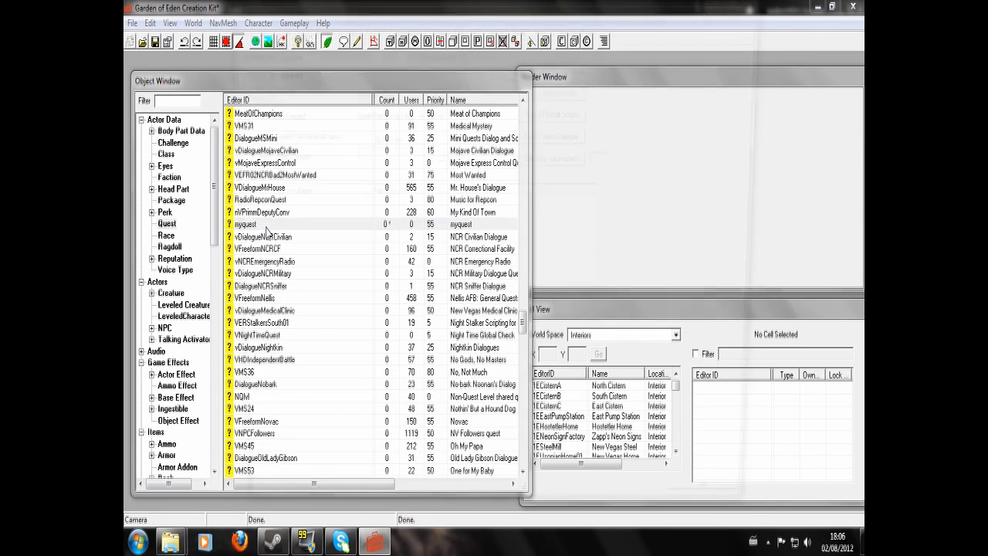
click(279, 25)
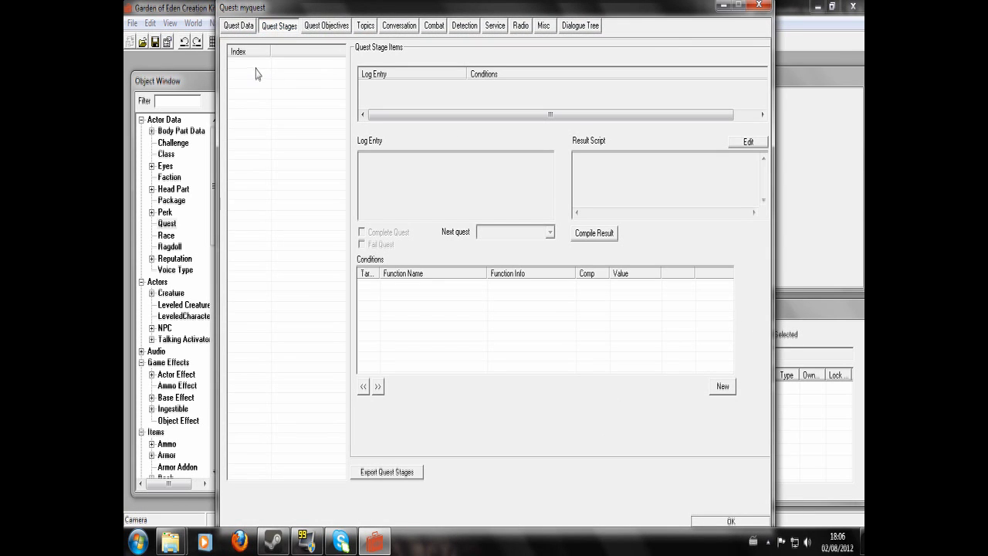
right_click(257, 73)
click(270, 82)
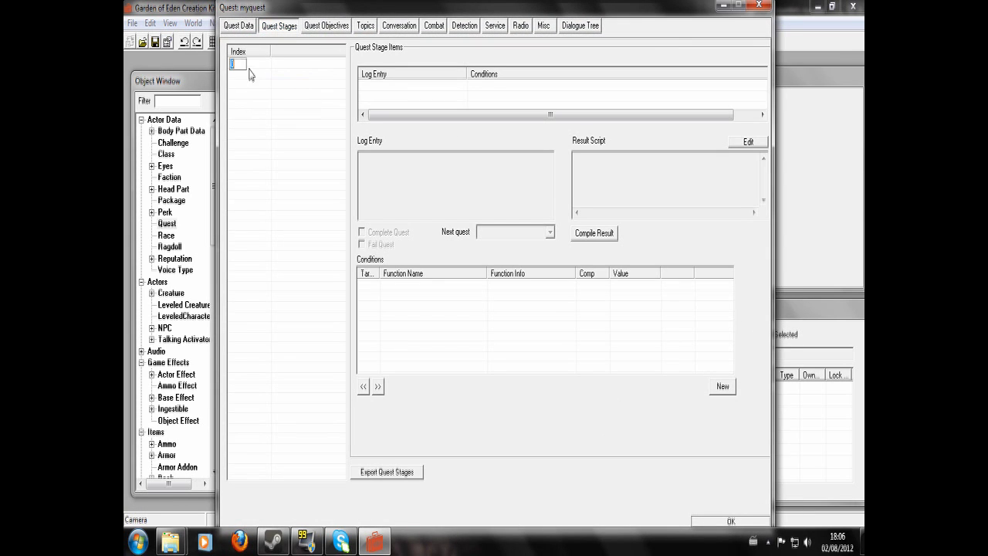
Step: Add the existing GREETING topic to the topics of myquest
click(365, 25)
right_click(260, 87)
click(278, 98)
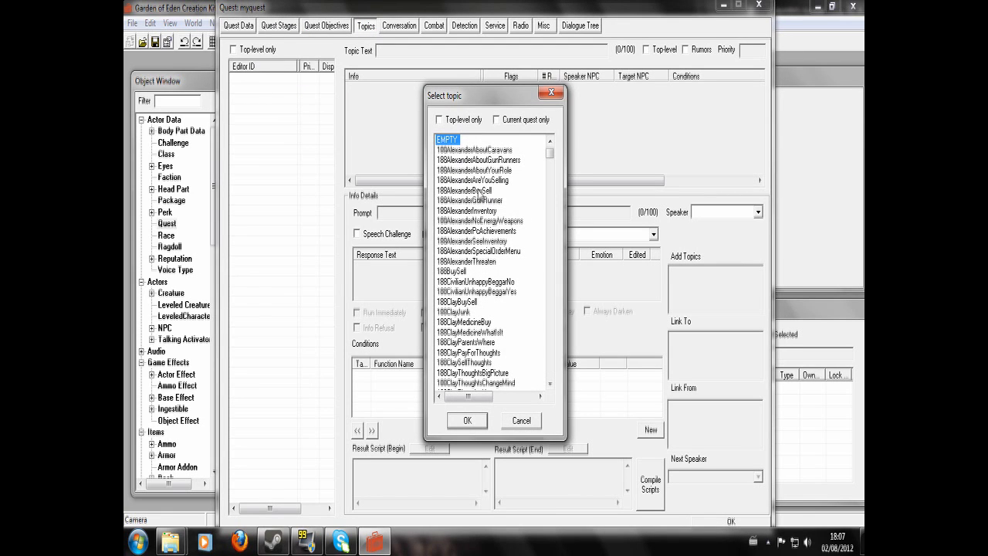
text(gree)
click(468, 421)
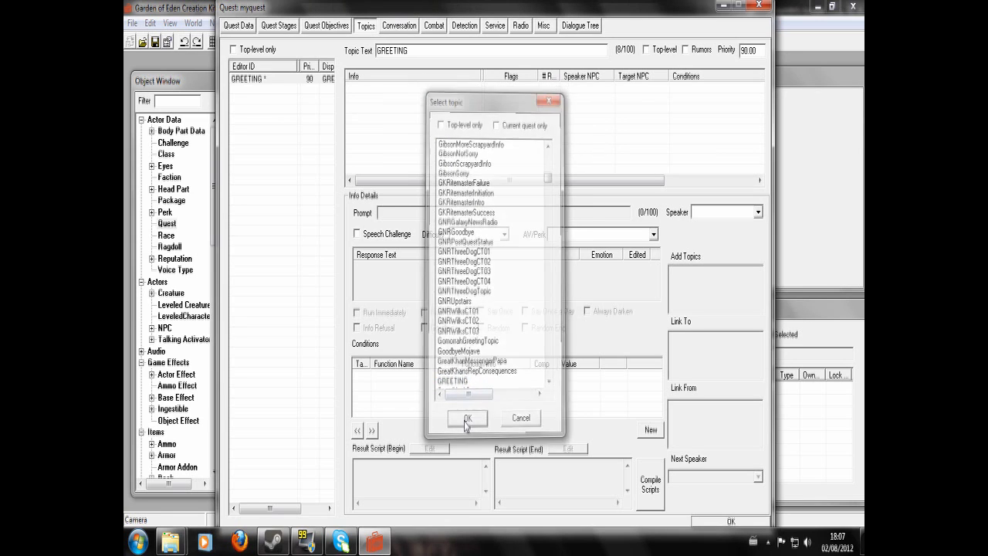
Step: Add a new info with the response text "Hi" to the GREETING topic, dismissing the spelling check
right_click(415, 113)
click(437, 114)
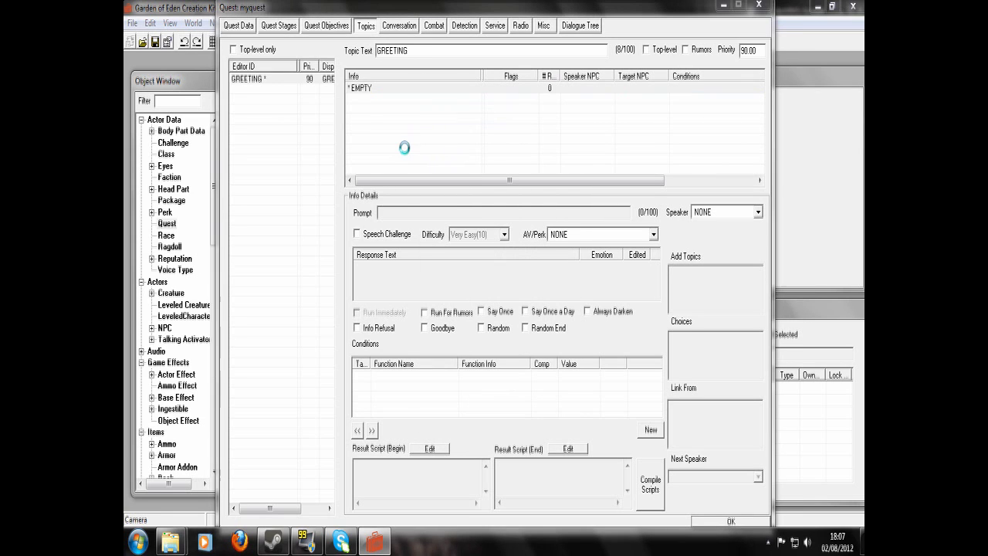
text(Hi)
key(Return)
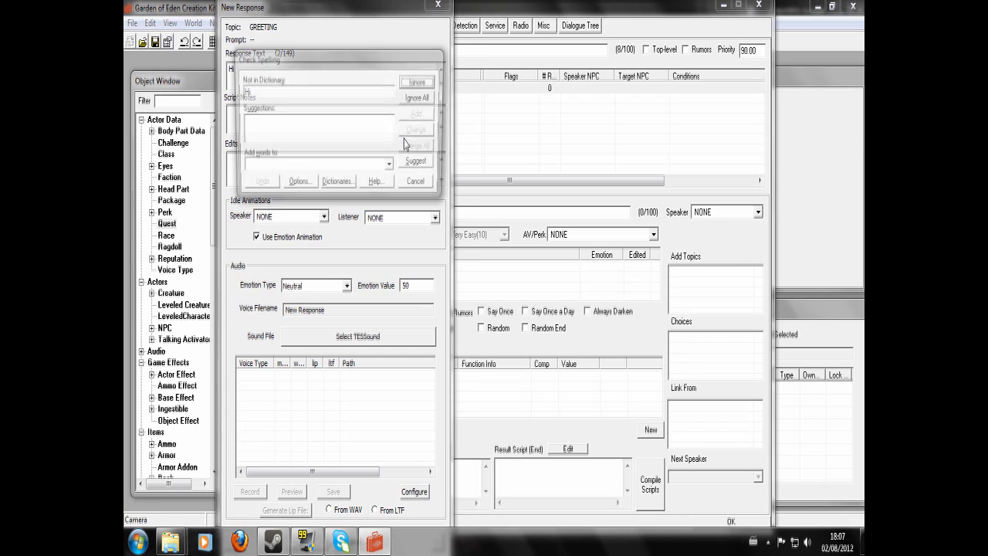
click(435, 190)
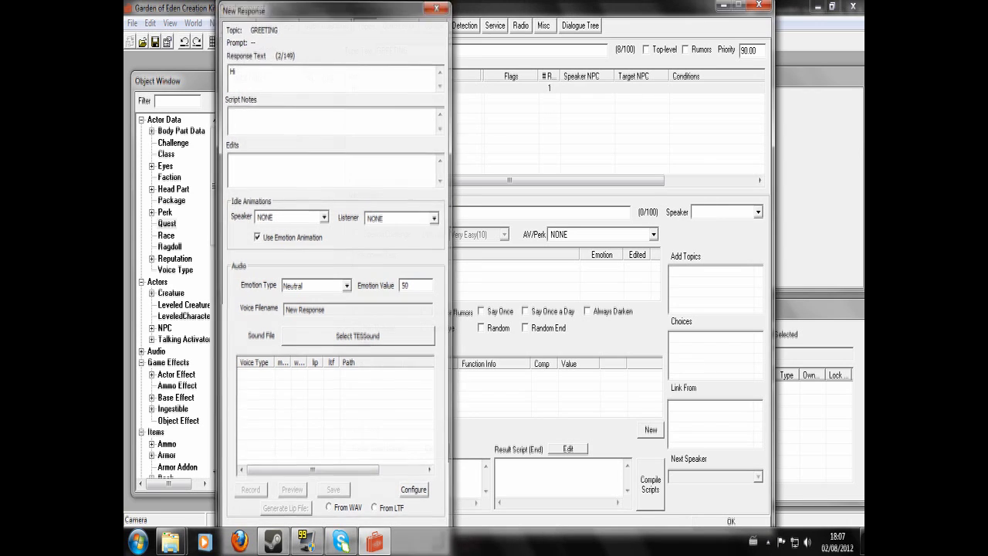
Step: Enter addreputationexact 1 30 as the end result script of the "Hi" info and try to leave that info
click(542, 484)
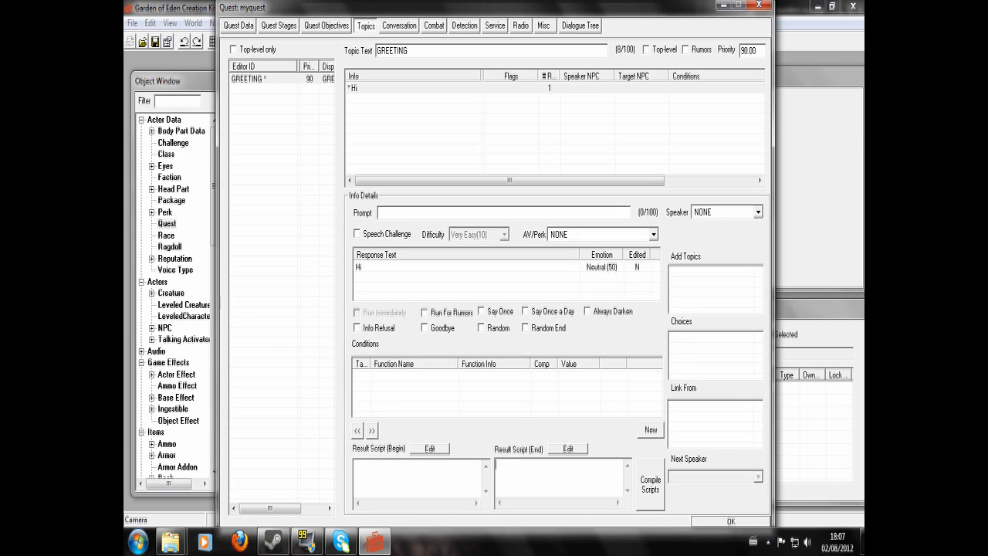
text(ddreputat)
text(ionexact)
text(1)
text( 1)
text(30)
click(265, 110)
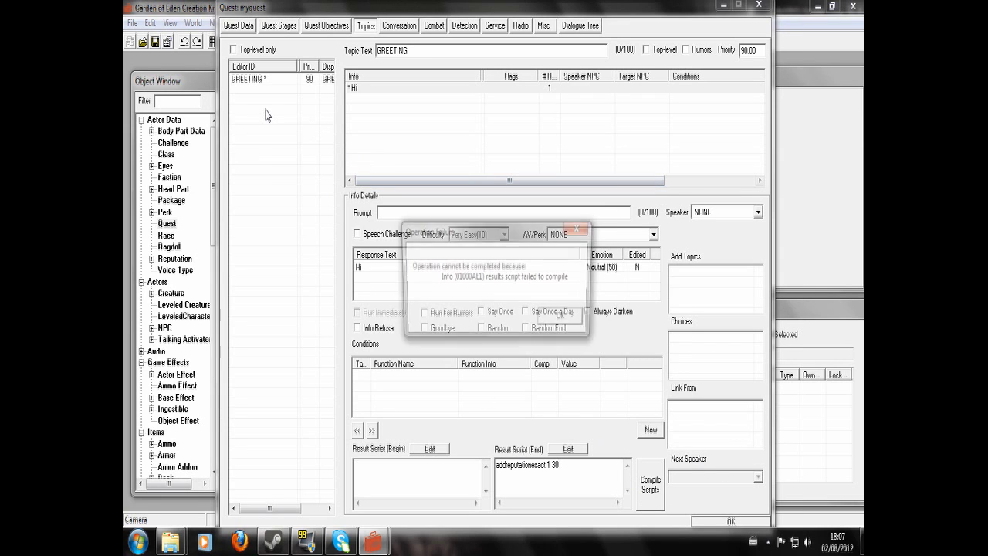
Step: Replace the end result script of the "Hi" info with addreputationexact NVRepmyfaction 1 24 and try to compile it
click(577, 320)
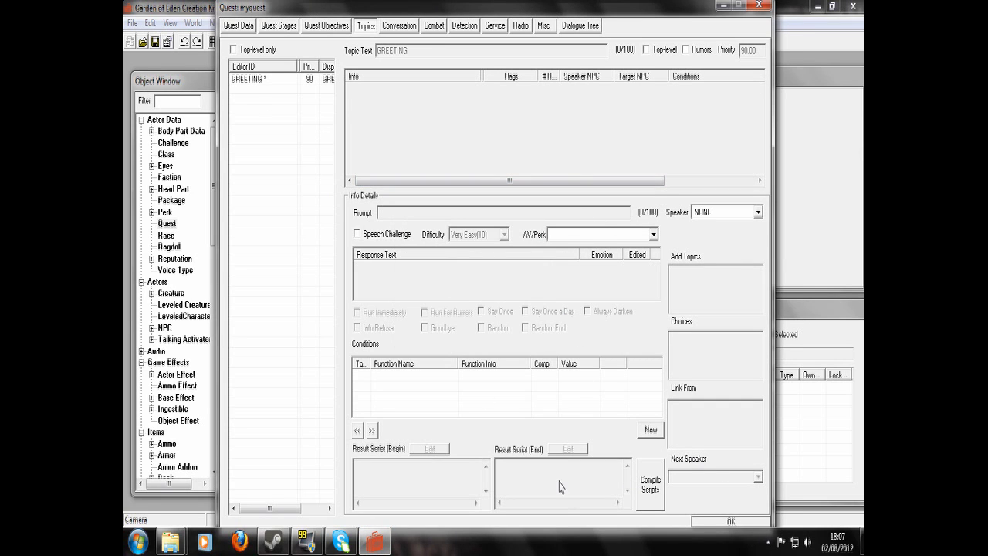
click(255, 80)
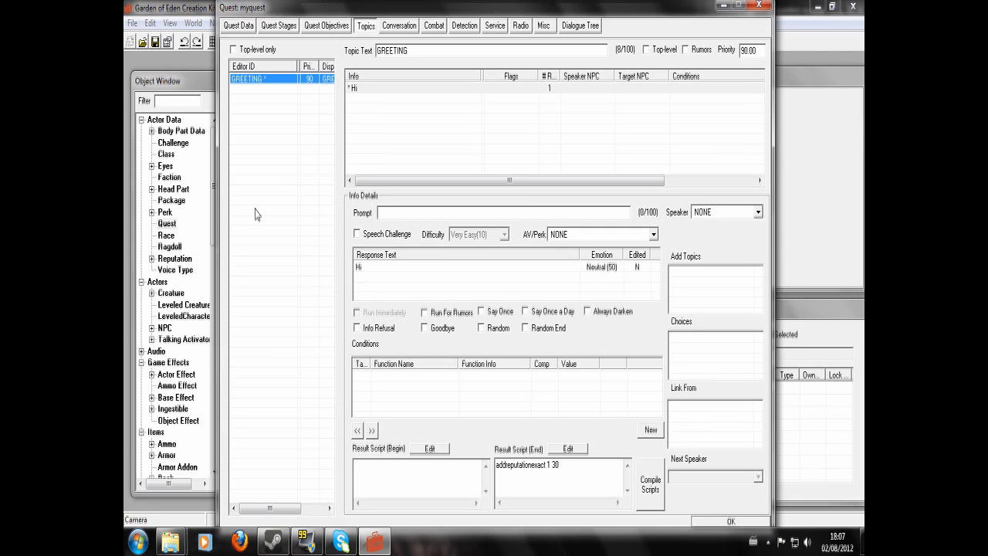
drag(563, 466, 496, 465)
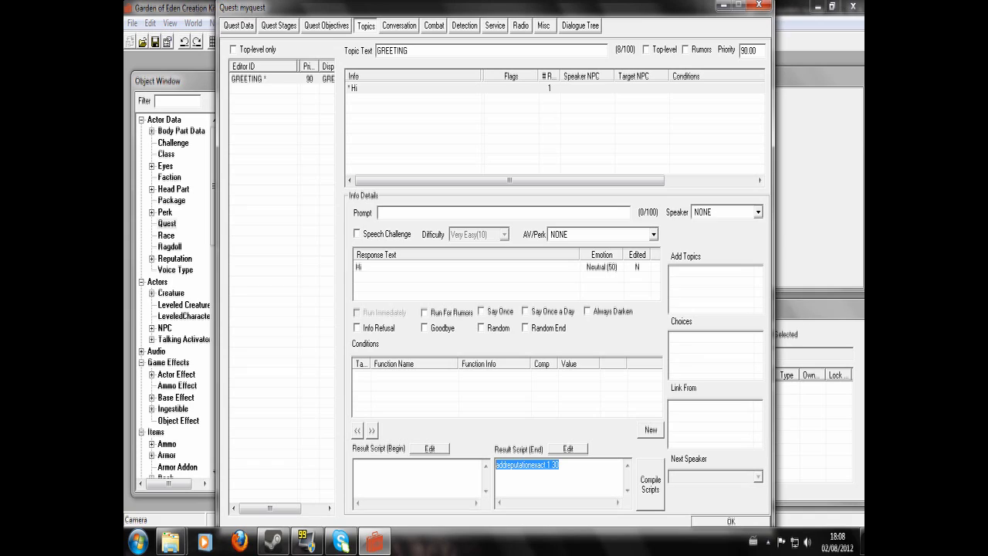
key(ctrl+x)
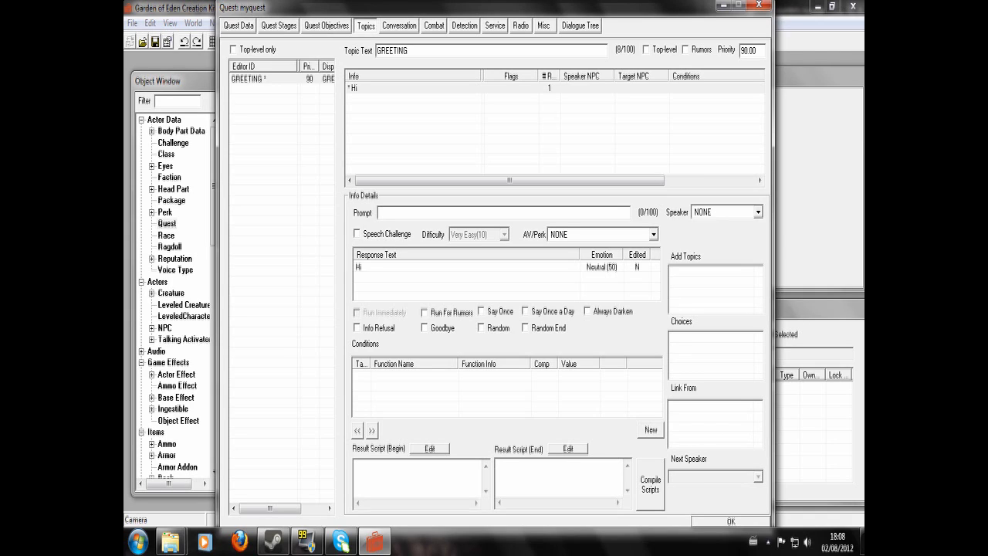
key(ctrl+v)
text(tNVRepmyfaction)
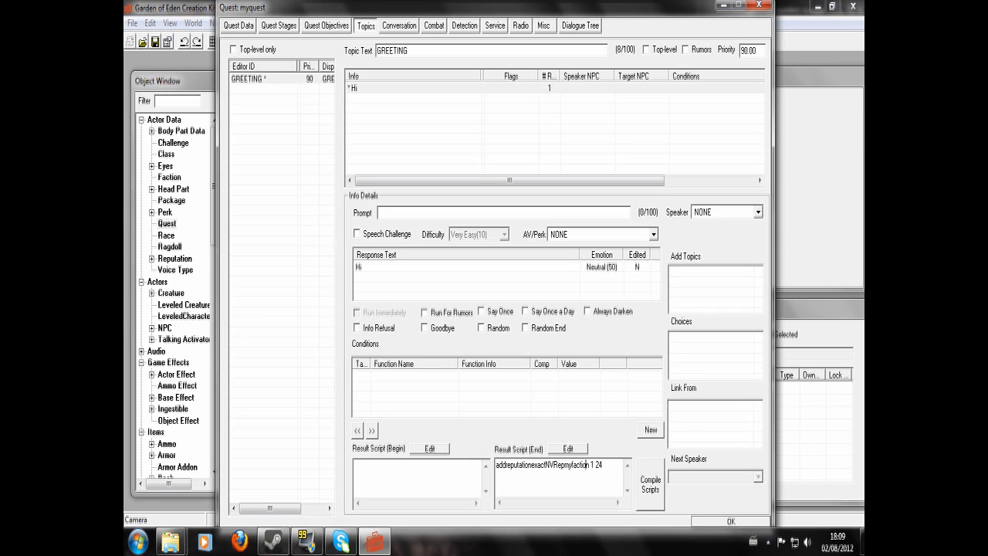
click(545, 465)
click(650, 485)
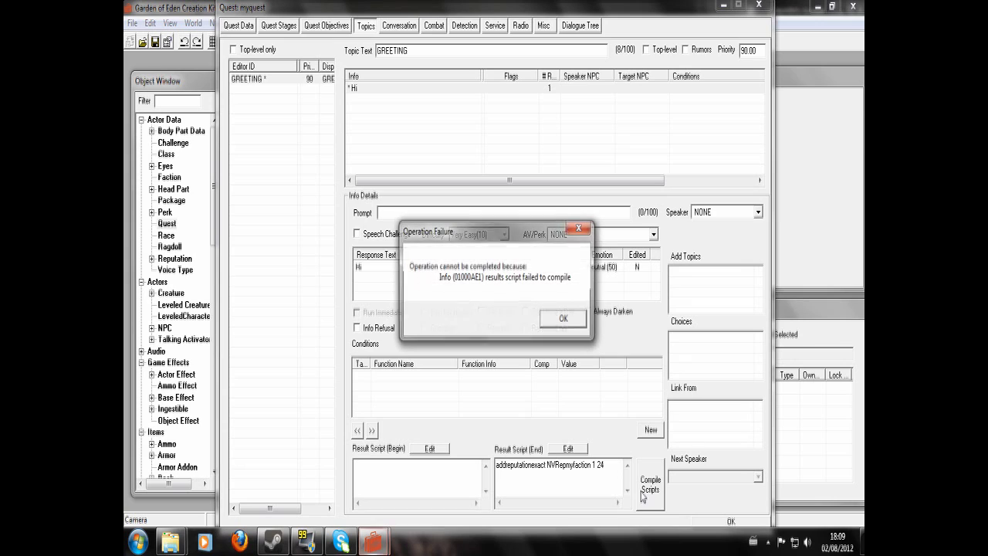
click(561, 319)
Step: Look up the custom reputation's naming, change the reputation in the end result script to RepNVmyfaction and try to compile it
click(169, 177)
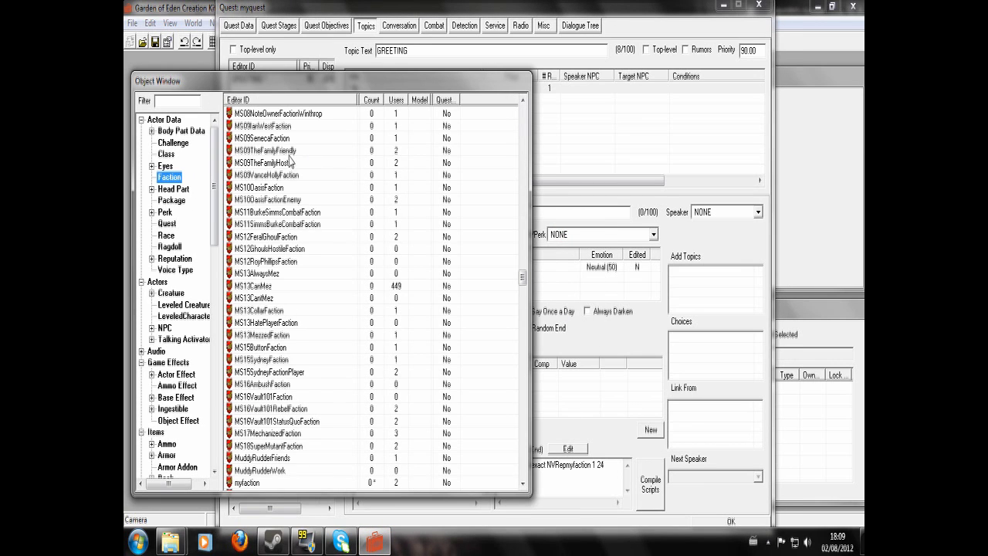
click(261, 163)
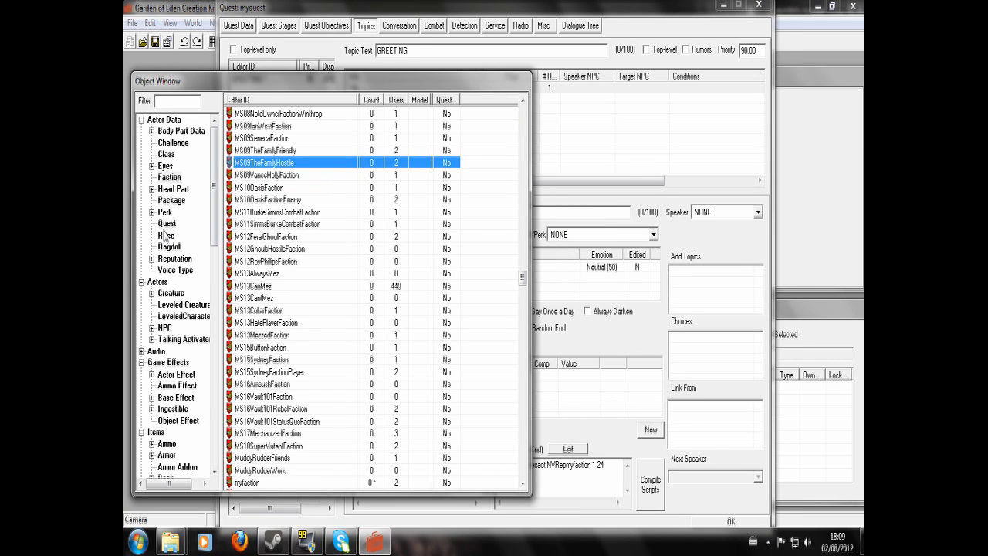
click(170, 261)
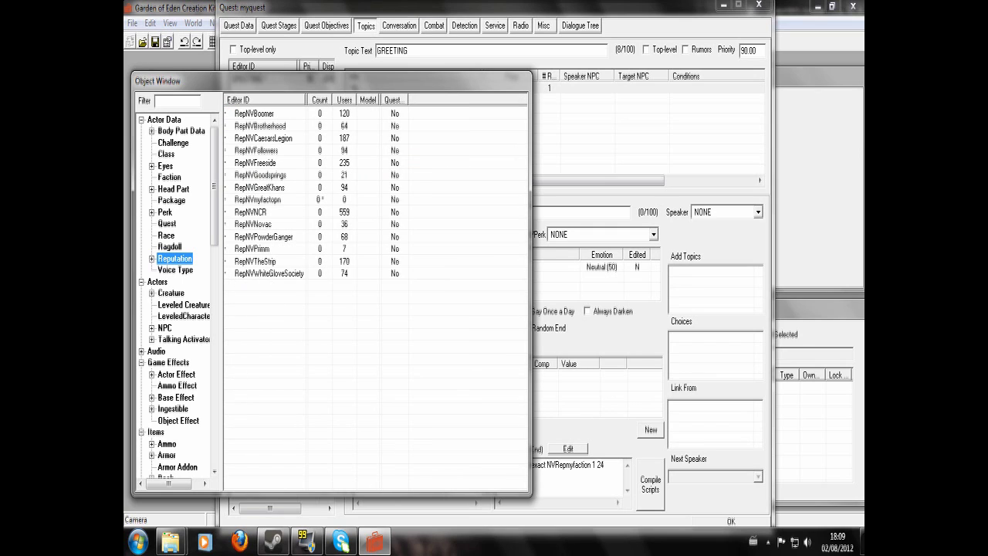
click(574, 464)
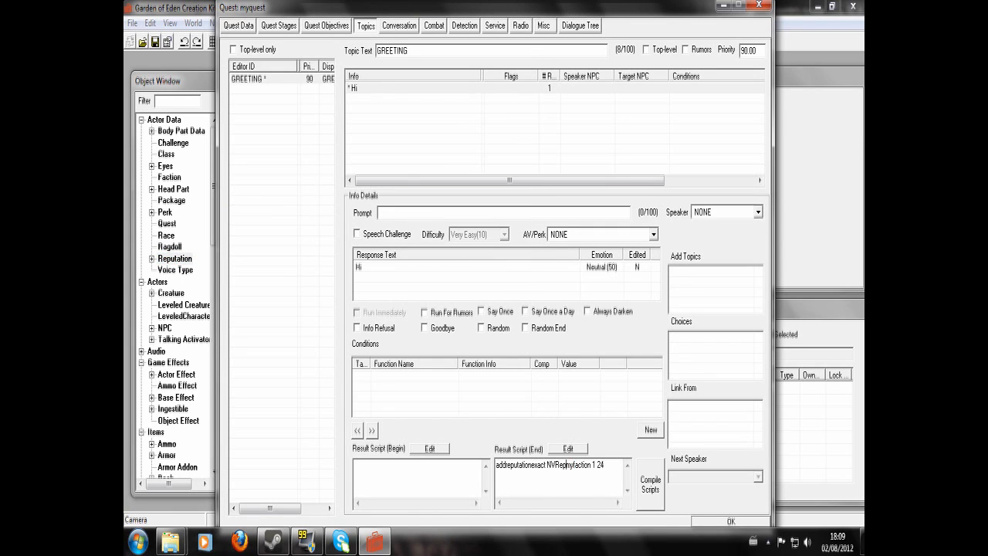
drag(566, 464, 547, 464)
text(RepNV)
click(650, 484)
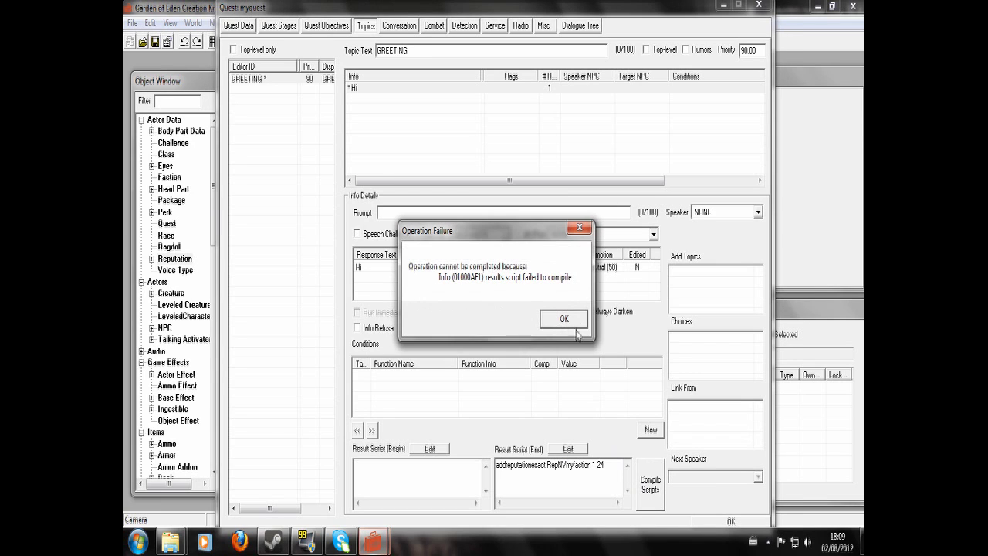
click(575, 325)
Step: Copy the ID RepNVmyfactopn from the My Faction reputation record into the end result script as its reputation name
click(203, 82)
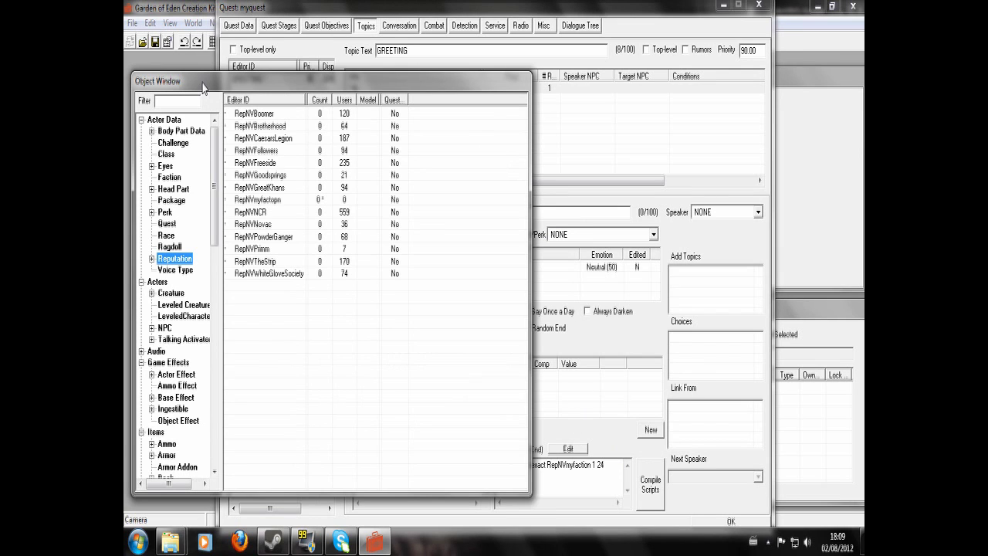
double_click(279, 201)
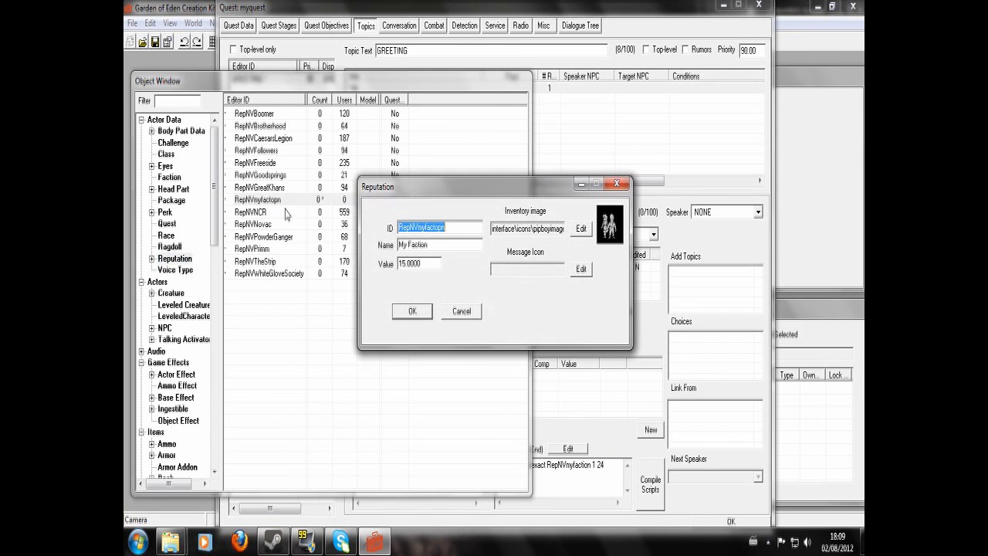
click(414, 315)
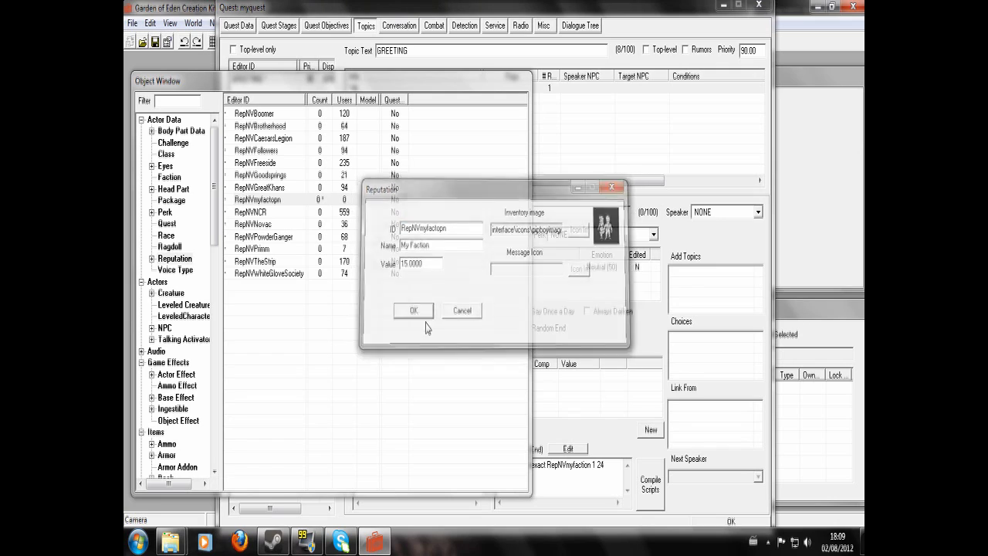
drag(593, 465, 547, 465)
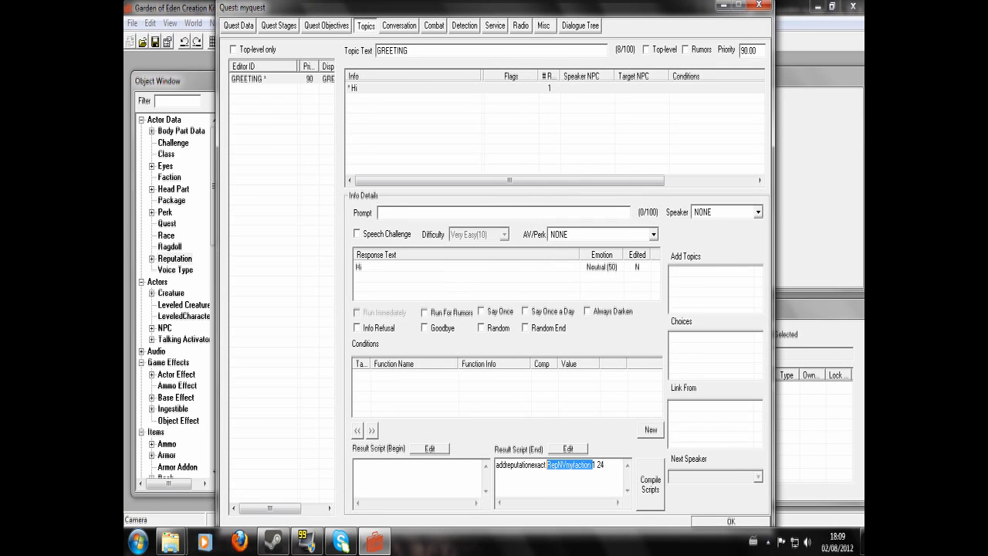
key(ctrl+v)
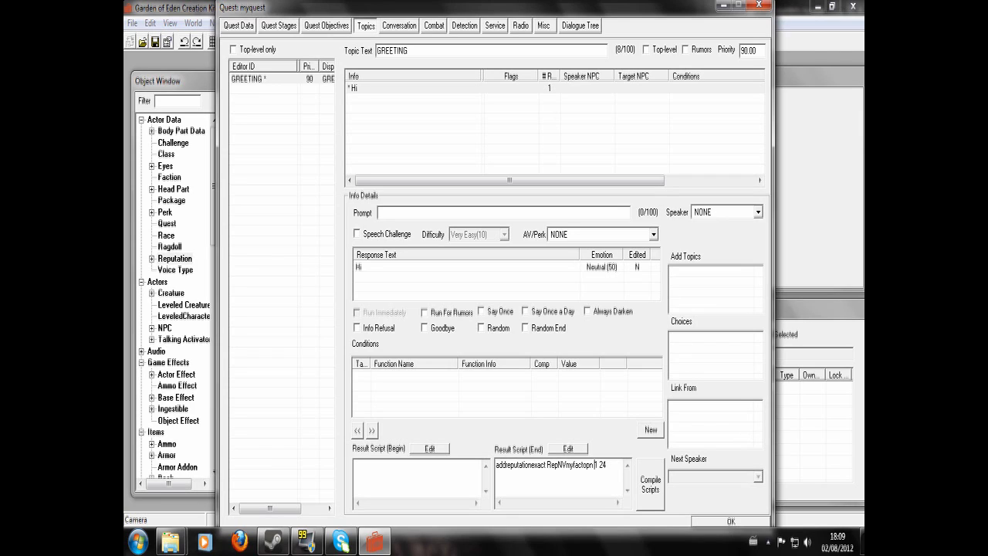
drag(546, 464, 495, 465)
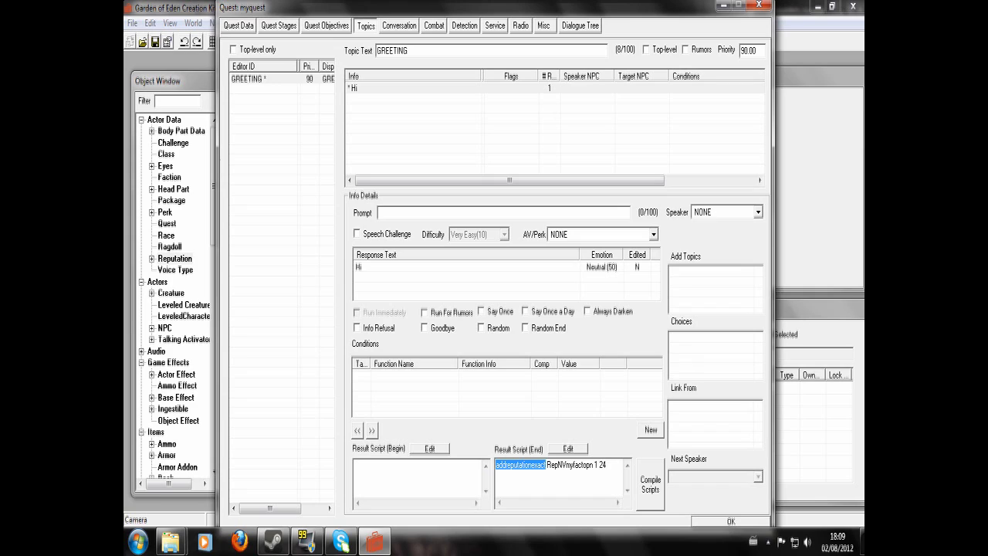
mouse_move(594, 464)
mouse_down()
mouse_move(546, 464)
mouse_move(599, 465)
mouse_up()
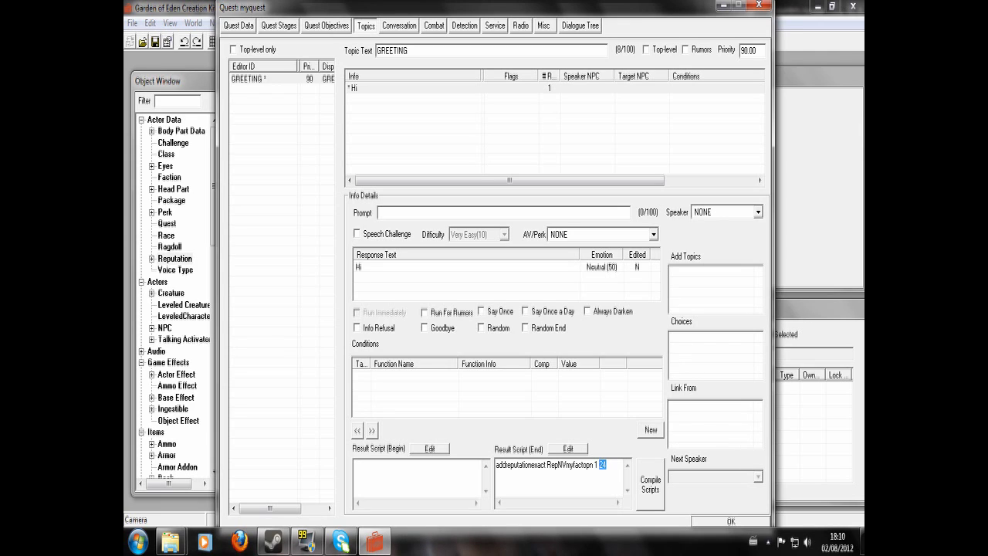
click(608, 464)
drag(608, 464, 495, 465)
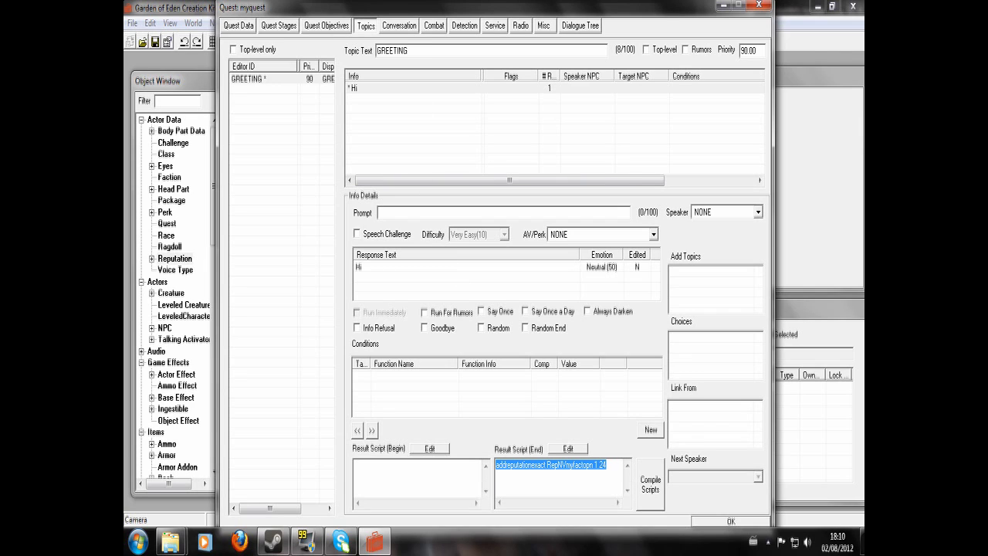
click(608, 465)
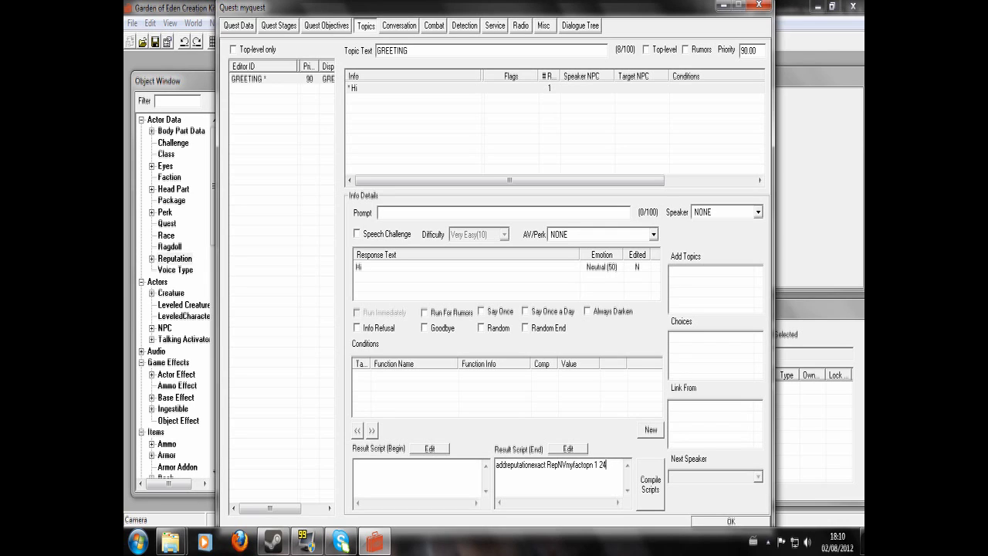
Step: Add a new empty stage item to quest stage 0 of myquest
click(279, 25)
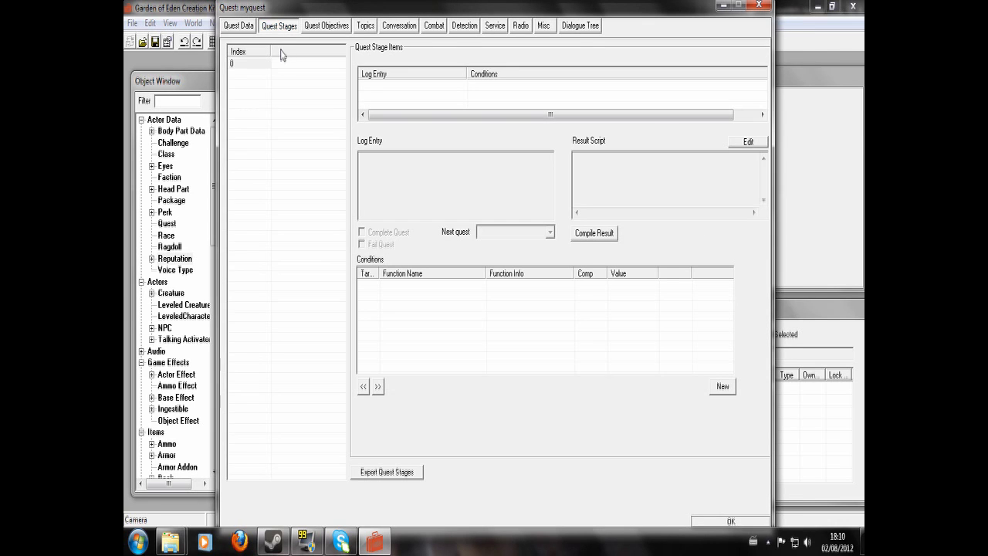
right_click(386, 86)
click(409, 95)
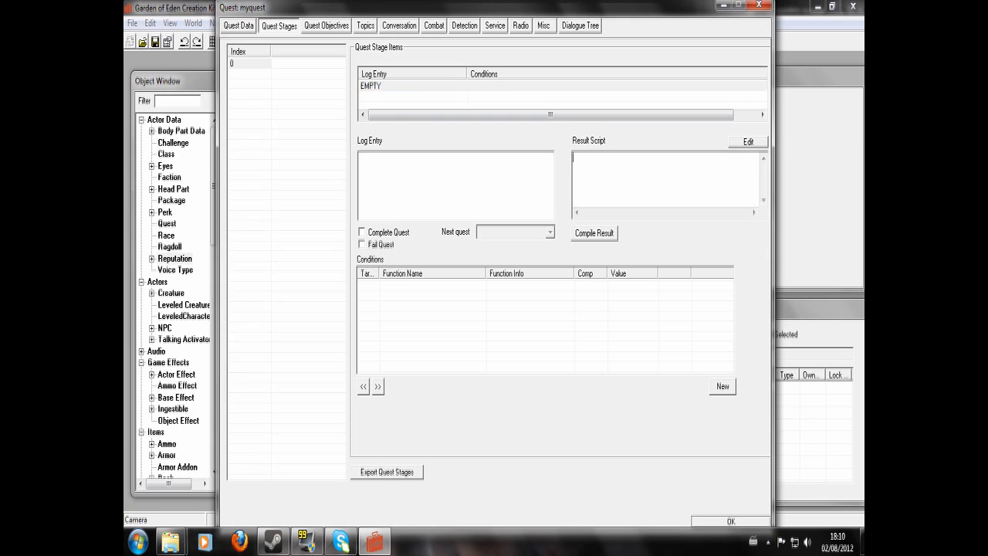
Step: Draft the stage item's result script addreputationexact RepNVmyfactopn 1 20 and try the numbers 1 to 5 in it
text(addreputationexact RepNVmyfactopn 1 20)
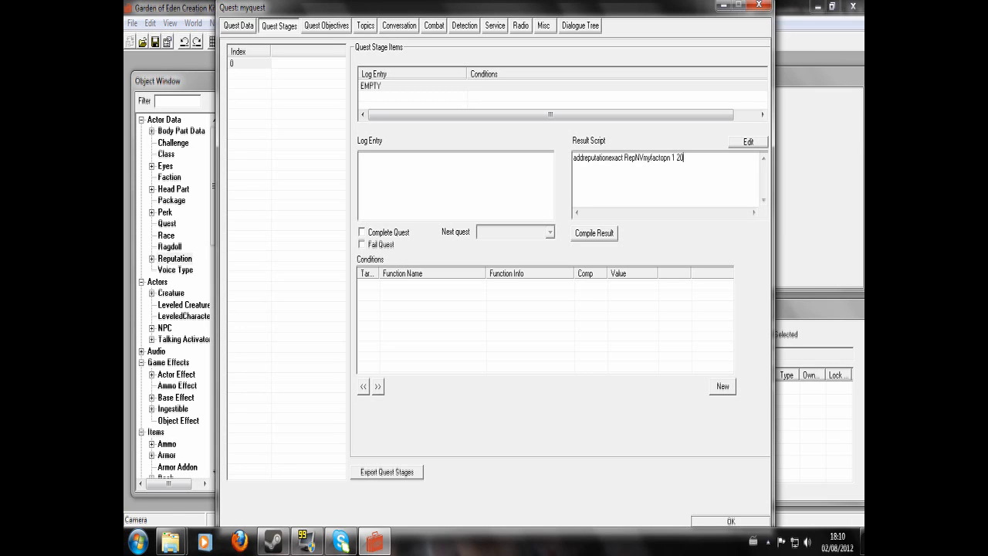
click(251, 121)
click(249, 64)
key(Left)
key(BackSpace)
key(BackSpace)
key(BackSpace)
key(BackSpace)
key(BackSpace)
key(BackSpace)
key(BackSpace)
text(1)
key(BackSpace)
text(2)
key(BackSpace)
text(3)
key(BackSpace)
text(4)
key(BackSpace)
text(5)
key(BackSpace)
Step: Erase the whole drafted result script from the stage item
key(BackSpace)
key(BackSpace)
key(BackSpace)
key(BackSpace)
key(BackSpace)
key(BackSpace)
key(BackSpace)
key(BackSpace)
key(BackSpace)
key(BackSpace)
key(BackSpace)
key(BackSpace)
key(BackSpace)
key(BackSpace)
key(BackSpace)
key(BackSpace)
key(BackSpace)
key(BackSpace)
key(BackSpace)
key(BackSpace)
key(BackSpace)
key(BackSpace)
key(BackSpace)
key(BackSpace)
key(BackSpace)
key(BackSpace)
key(BackSpace)
key(BackSpace)
key(BackSpace)
key(BackSpace)
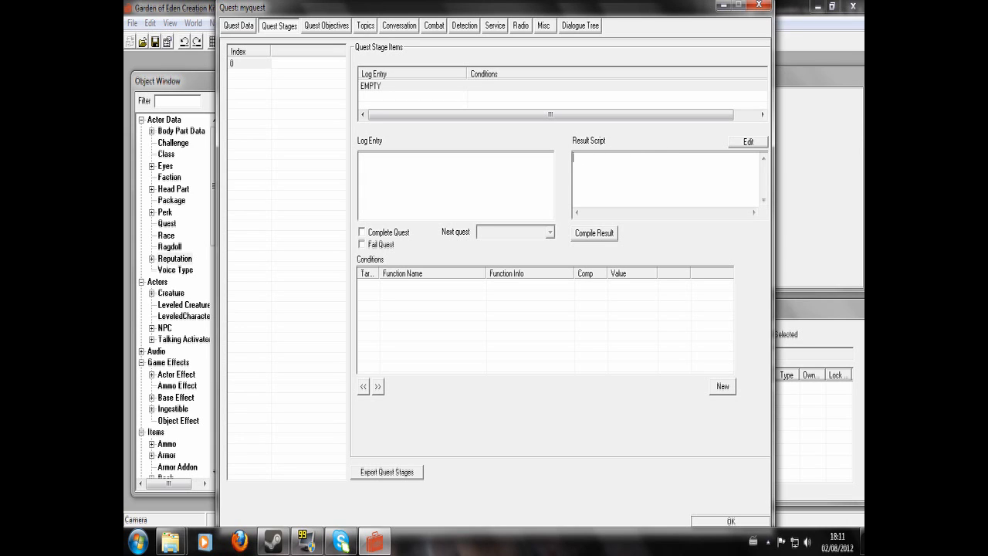
Step: Close myquest and assign the reputation RepNVmyfactopn to the faction myfaction, saving the faction
click(759, 6)
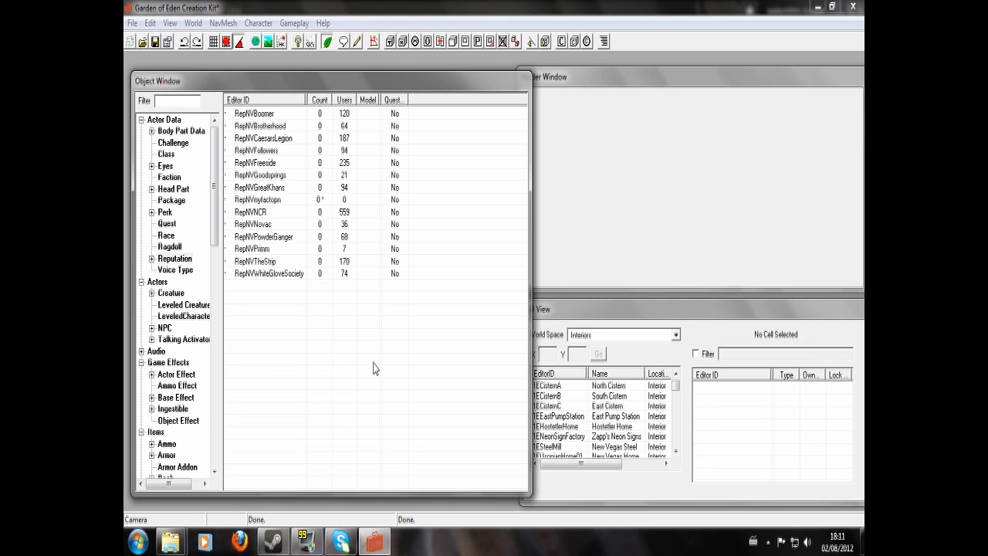
click(169, 177)
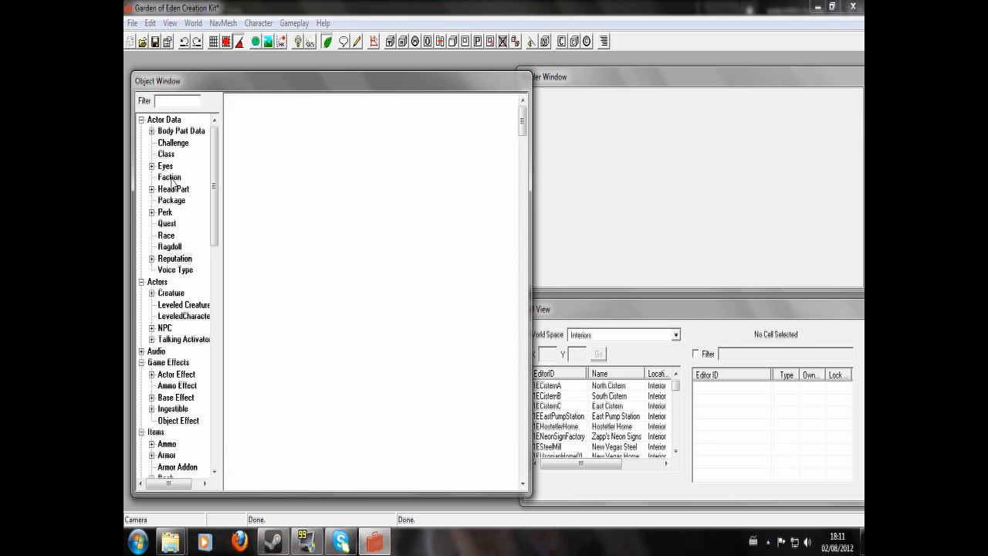
click(278, 286)
key(End)
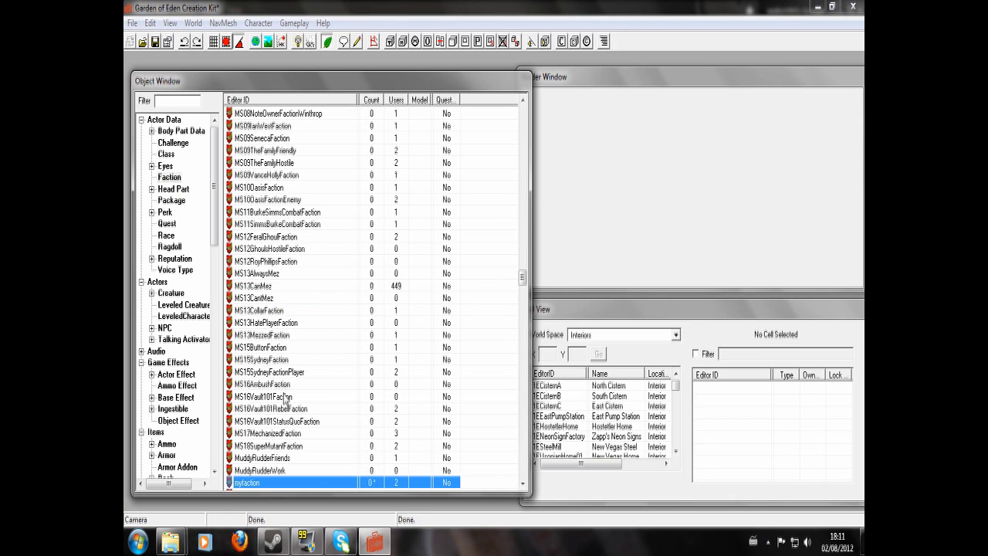
double_click(286, 483)
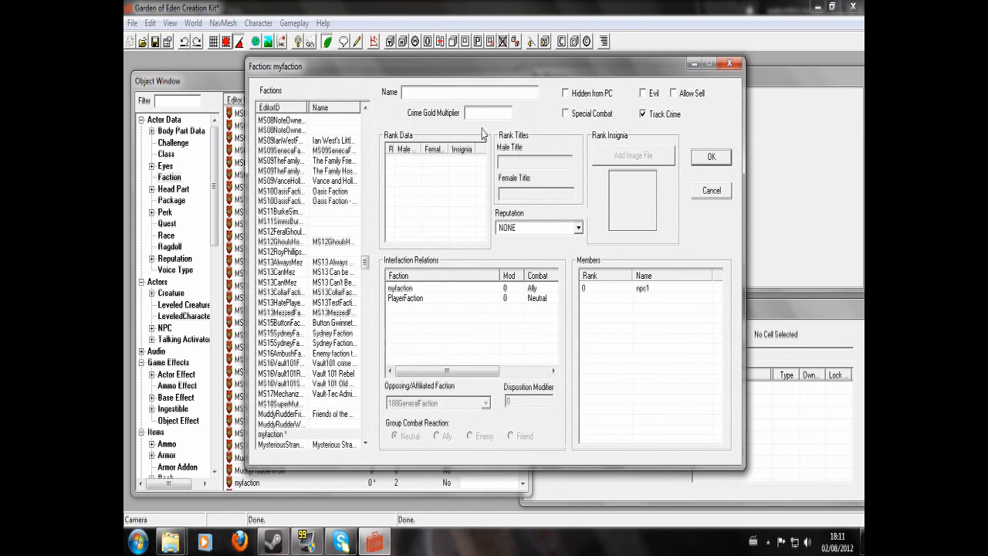
click(579, 229)
scroll(544, 278, down, 2)
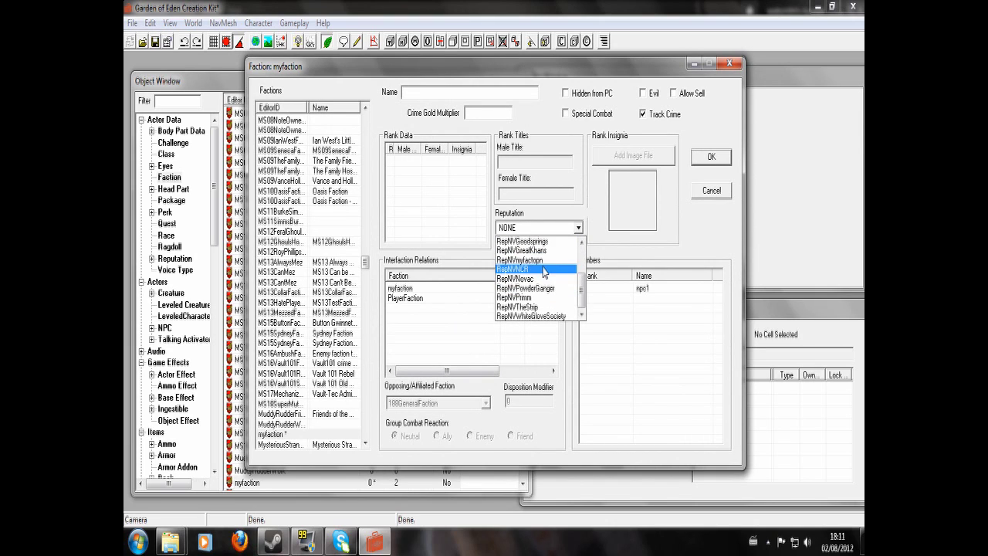
click(541, 260)
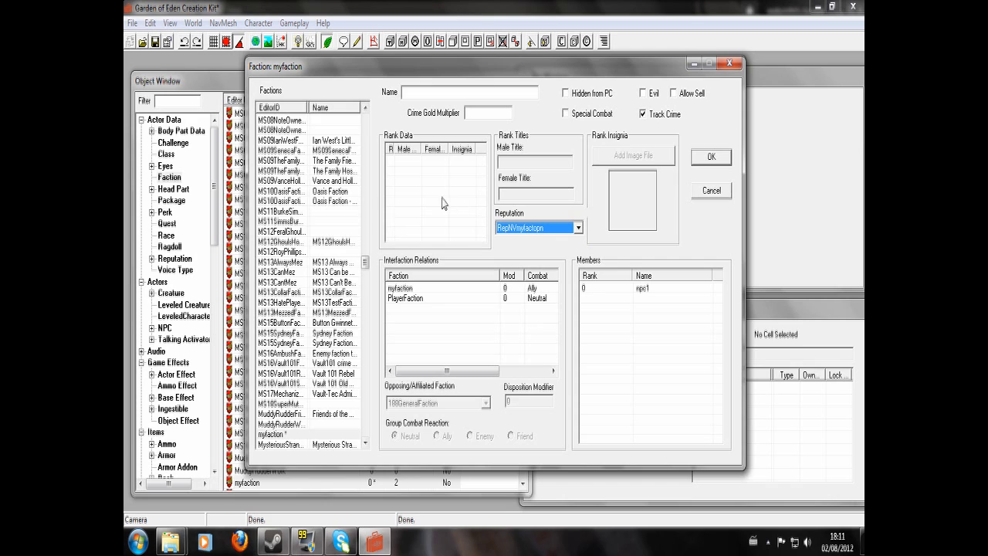
click(711, 157)
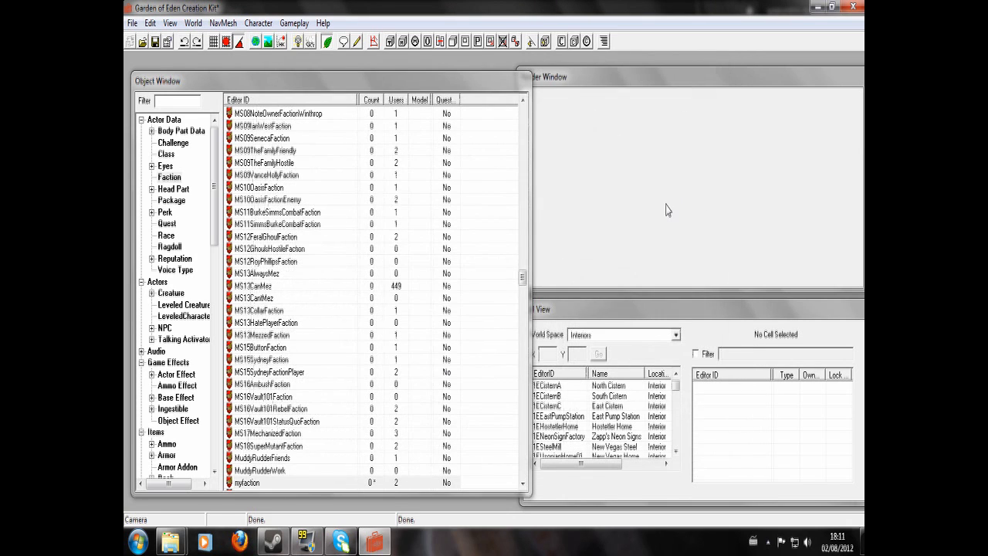
click(349, 253)
click(349, 261)
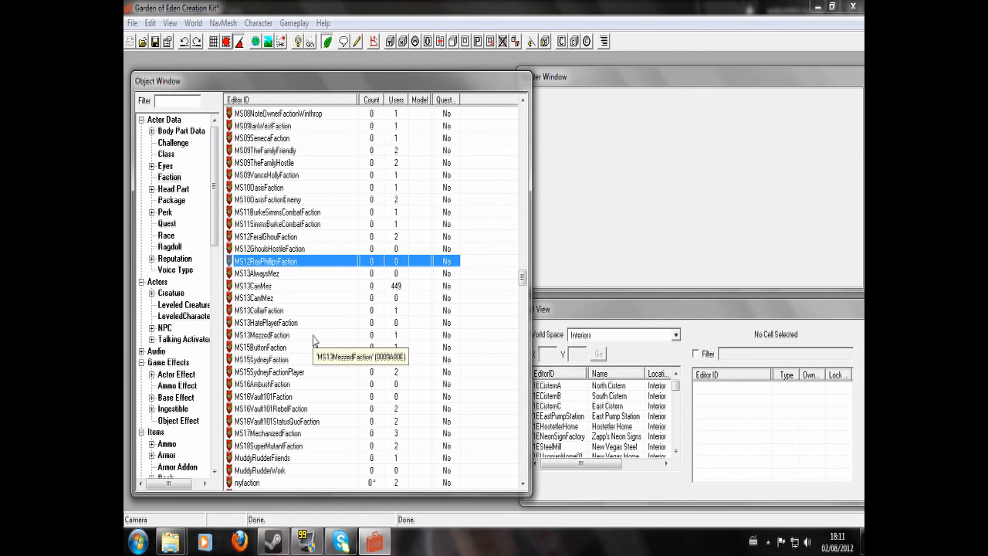